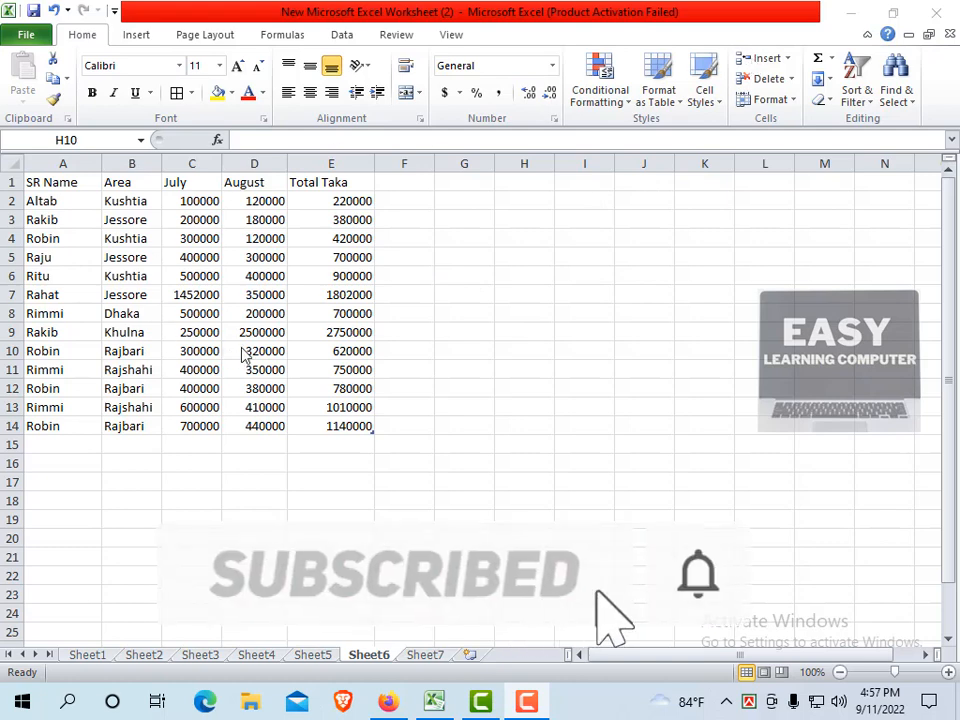
click(128, 296)
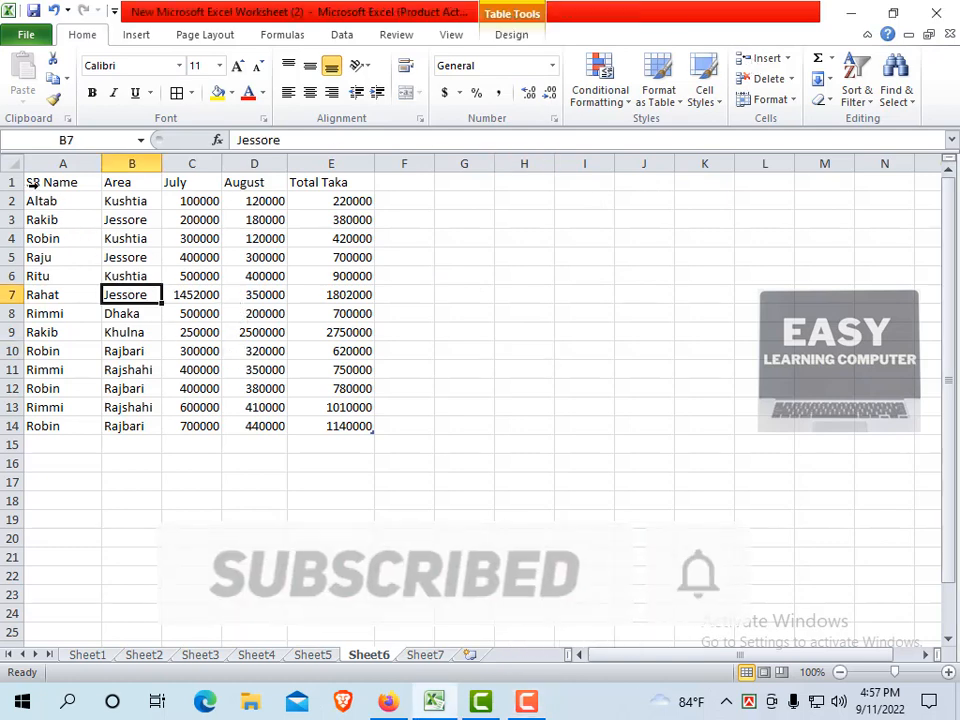
click(33, 184)
drag(45, 191, 182, 403)
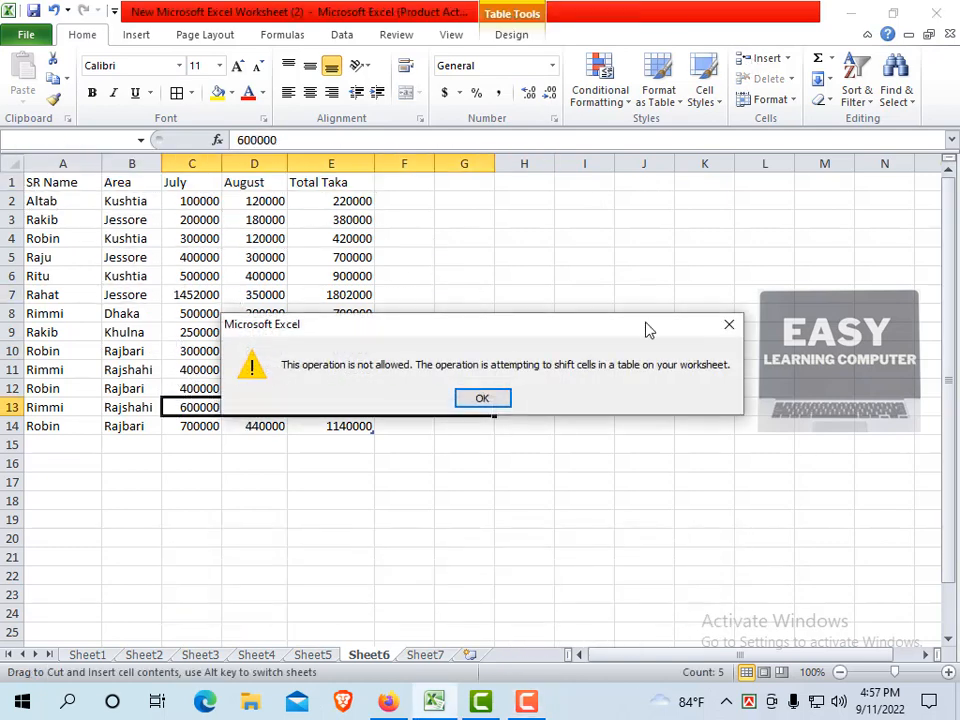
click(729, 324)
click(264, 276)
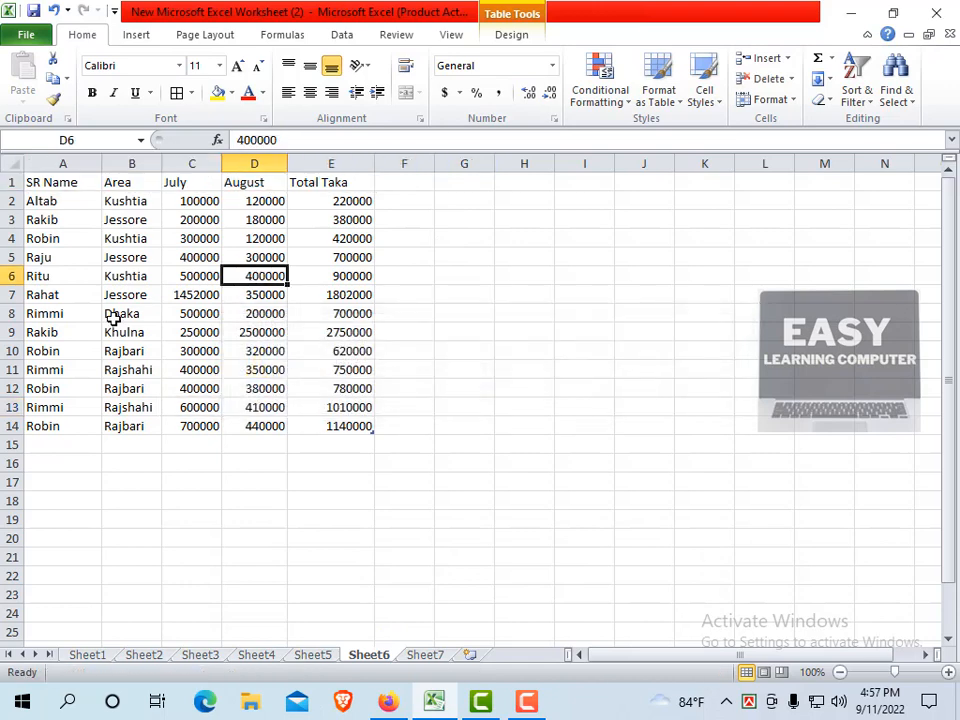
Step: Check the print preview of the active sheet and return to the worksheet
click(22, 35)
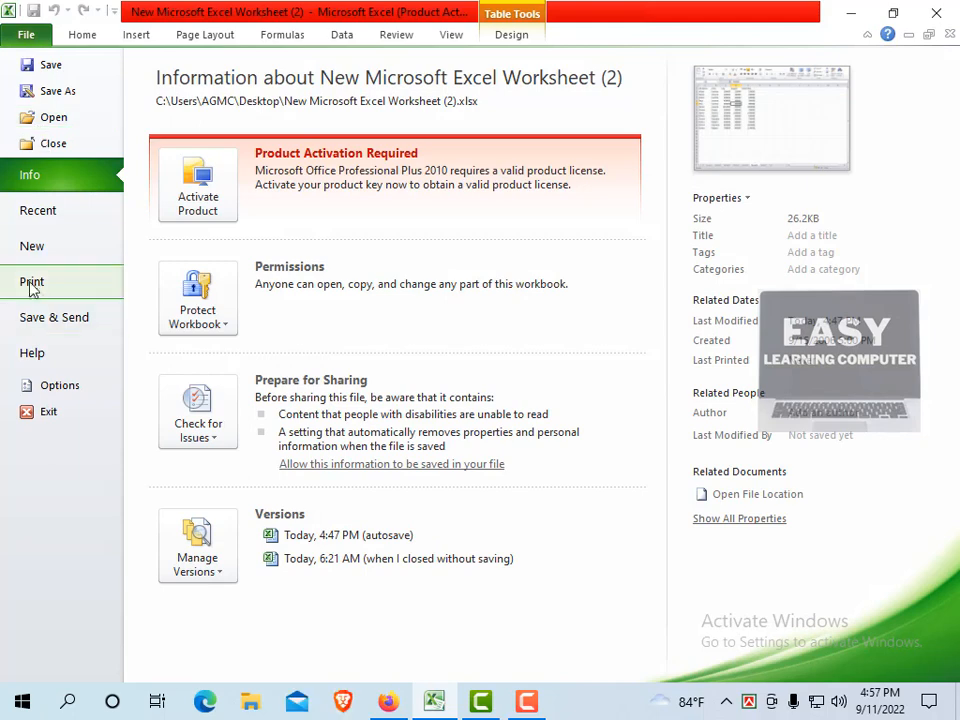
click(32, 283)
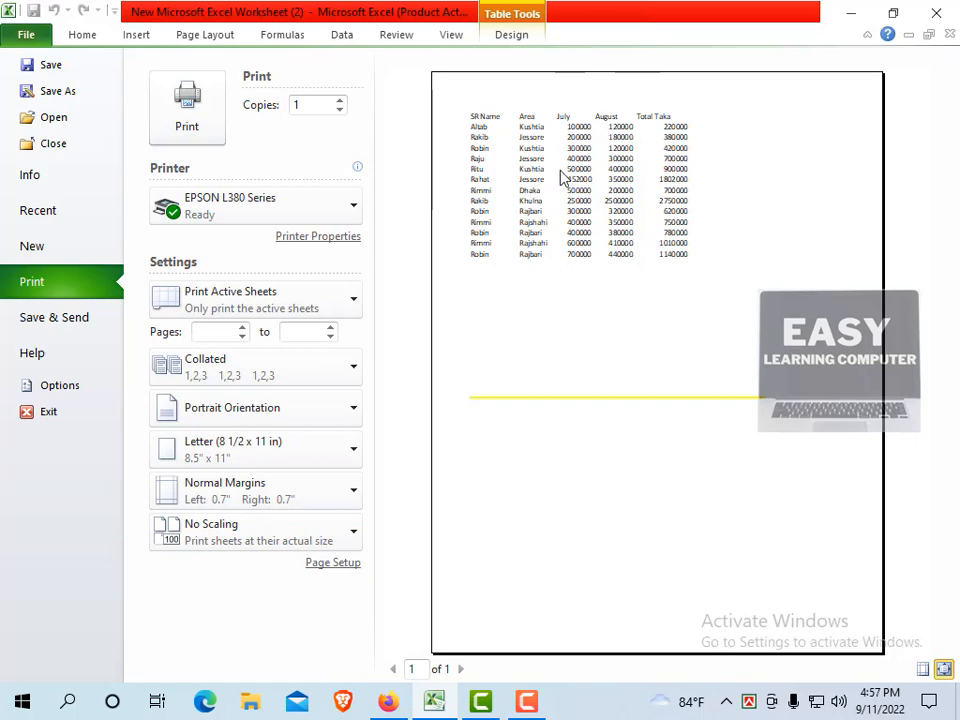
click(131, 38)
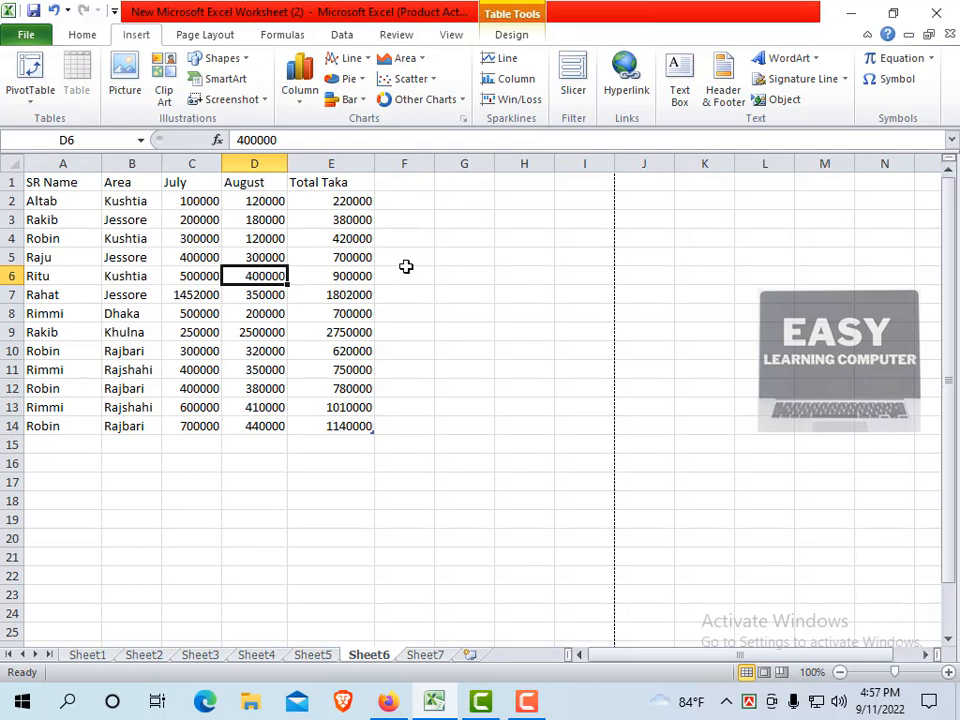
click(77, 296)
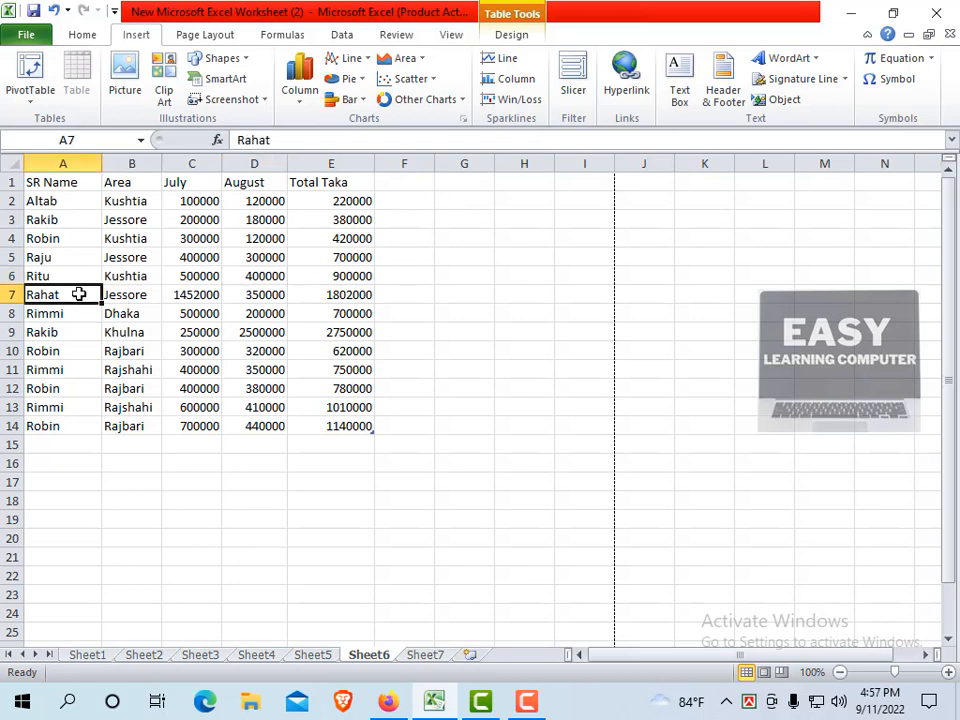
click(75, 278)
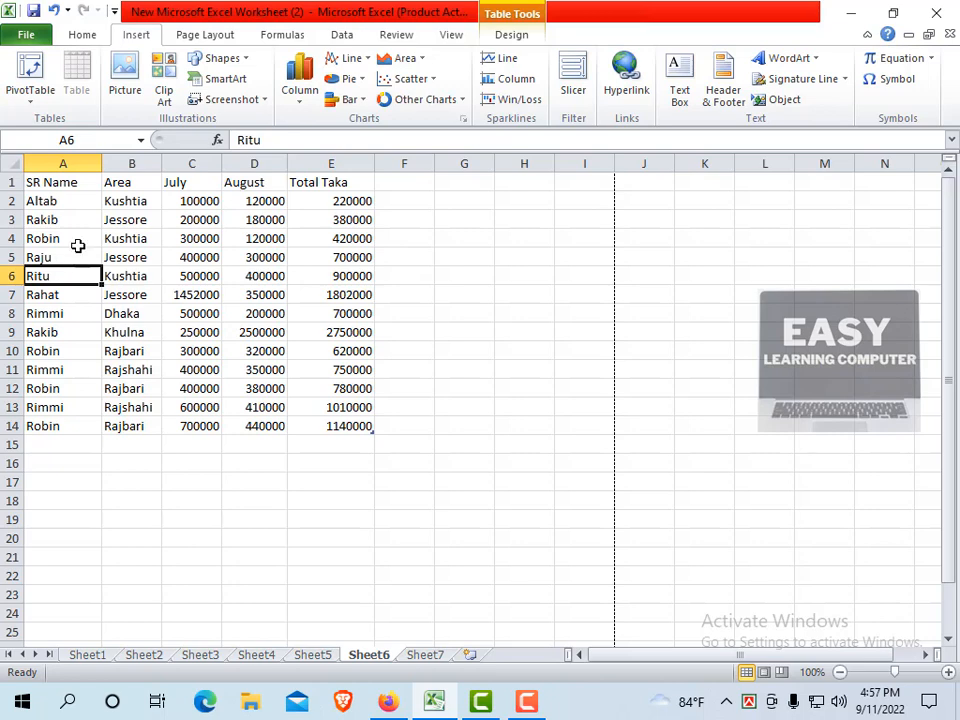
click(78, 245)
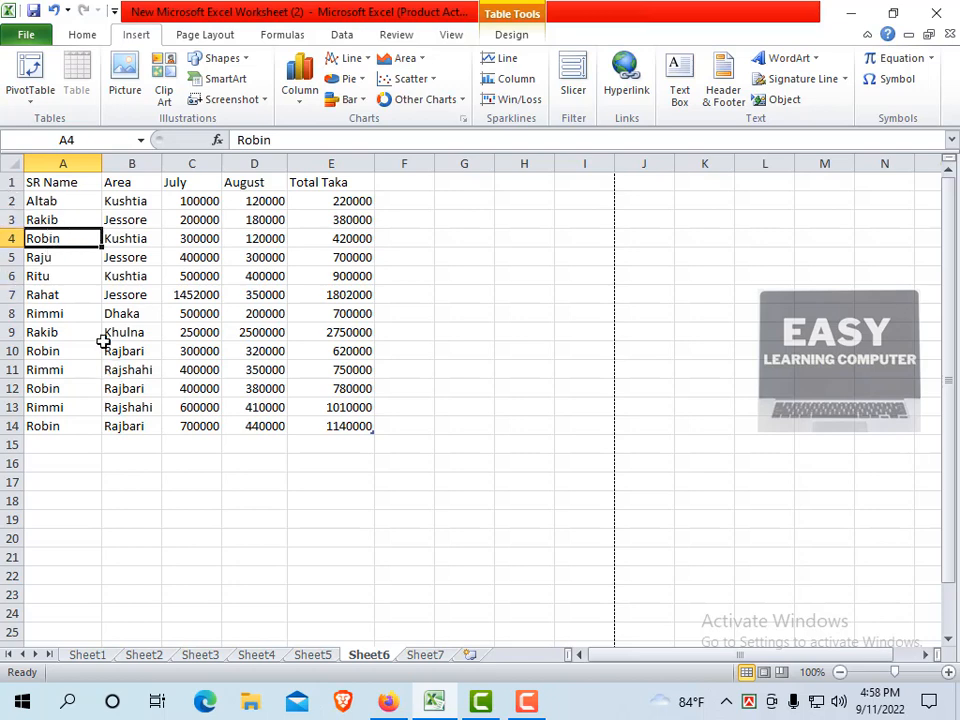
click(82, 308)
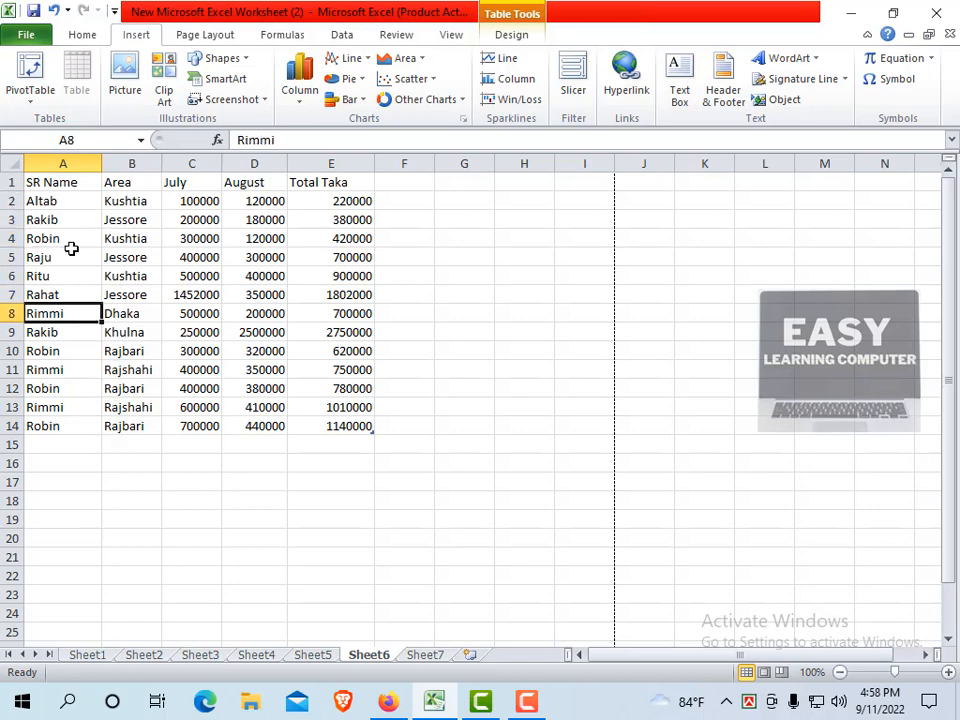
click(71, 242)
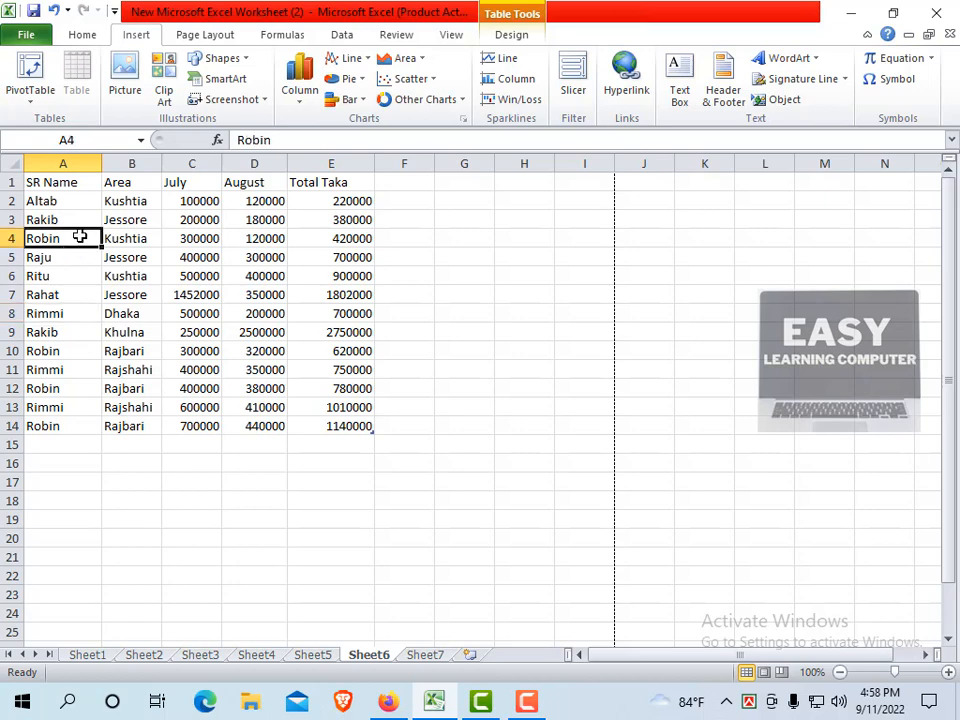
right_click(80, 237)
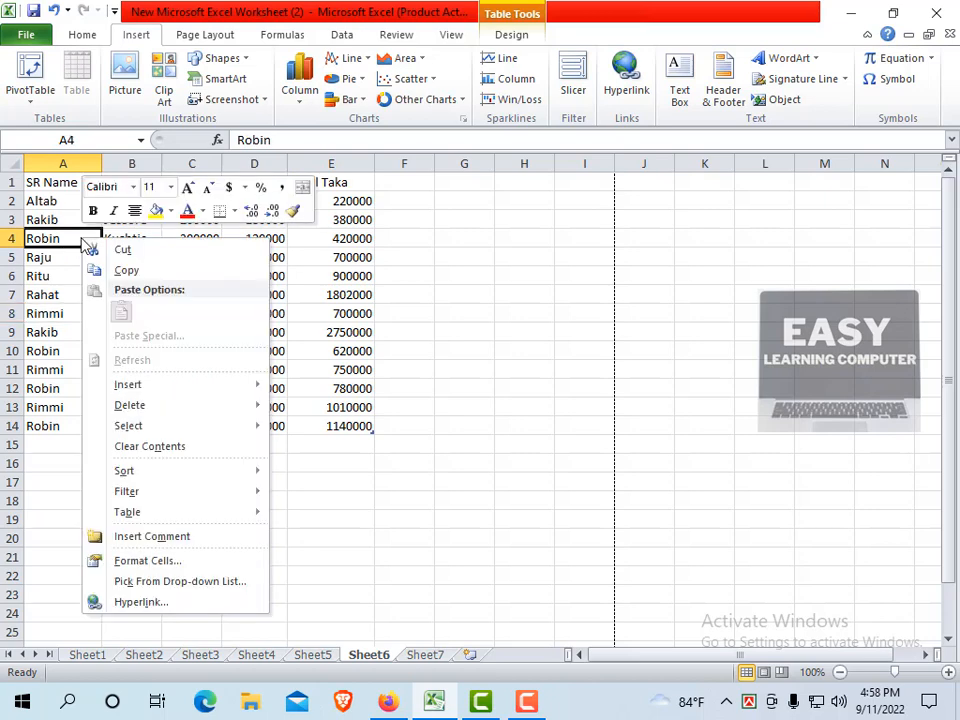
mouse_move(125, 390)
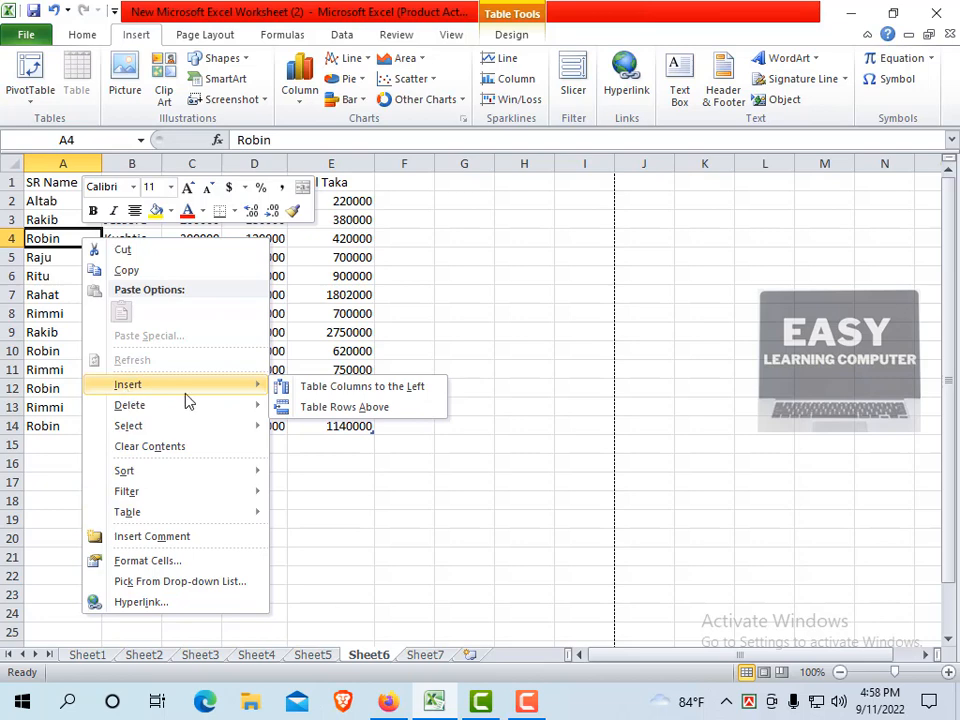
click(62, 243)
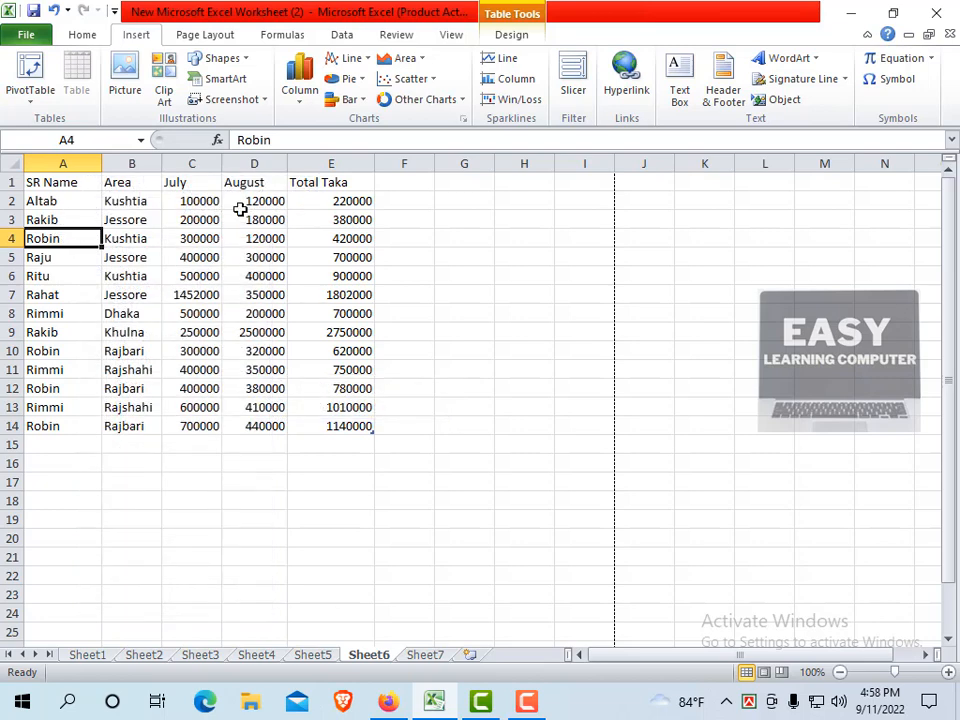
Step: Insert a new sheet column before the SR Name column
click(88, 34)
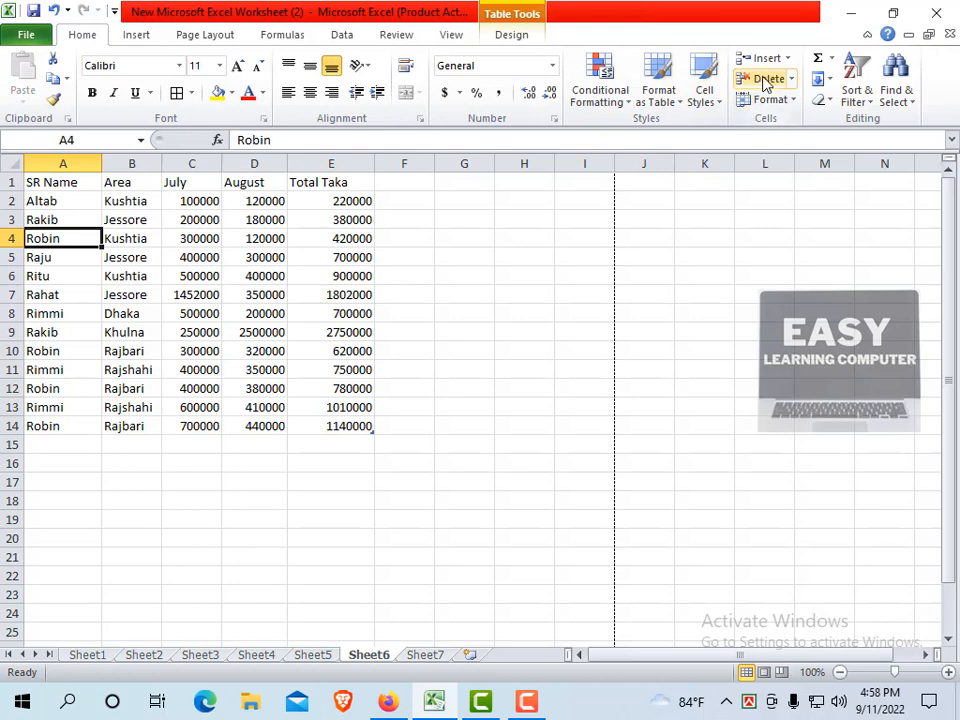
click(789, 60)
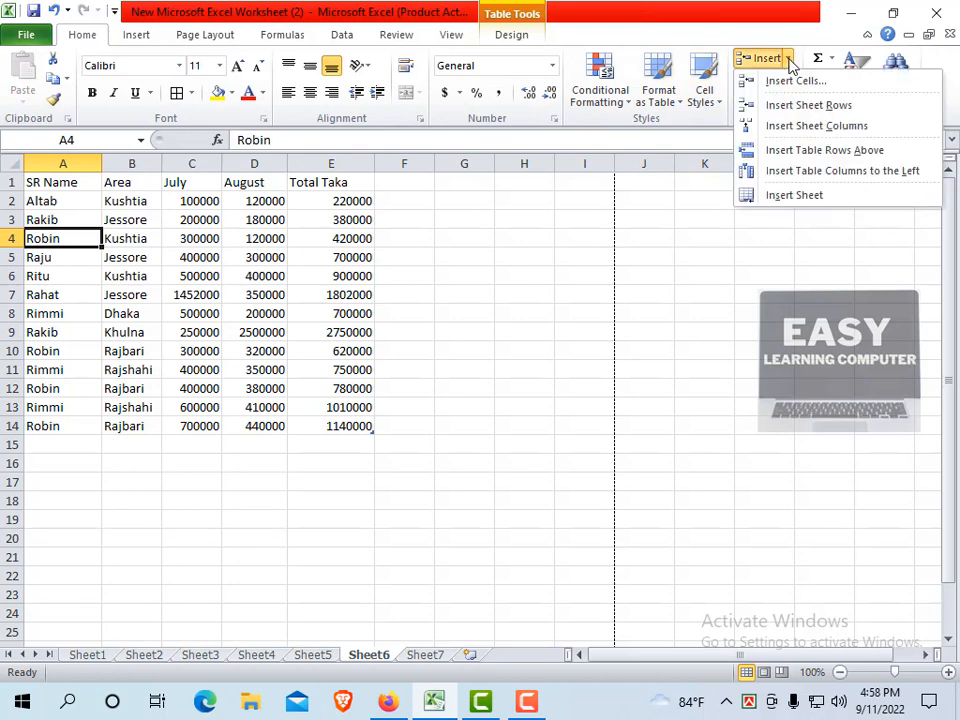
click(834, 135)
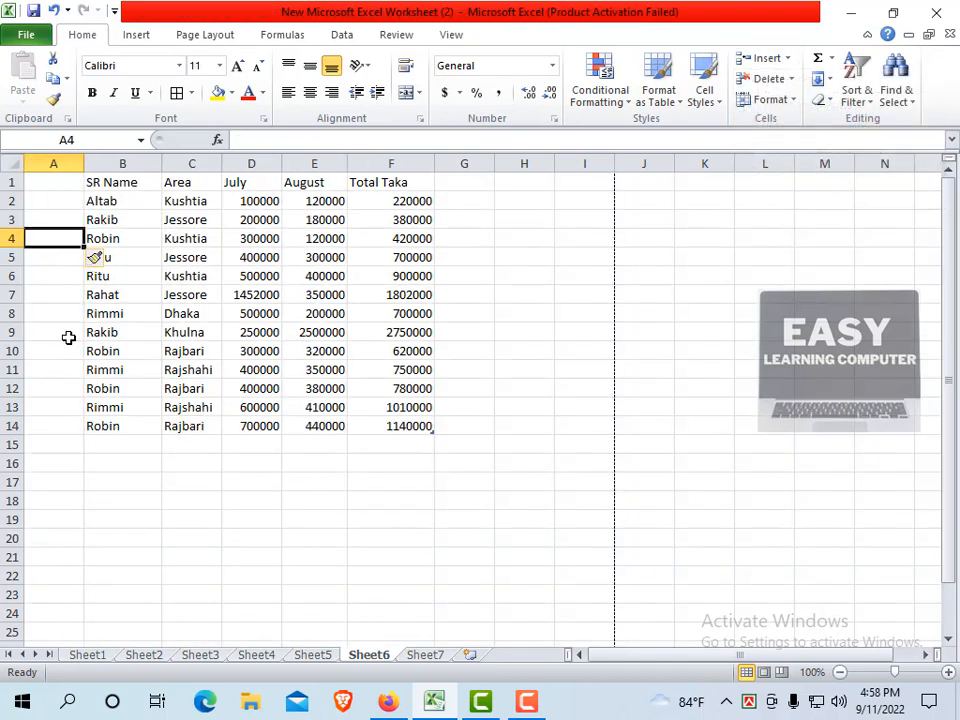
Step: Number the data rows by entering 1 and 2 in A2 and A3 and filling the series down to A14
click(63, 200)
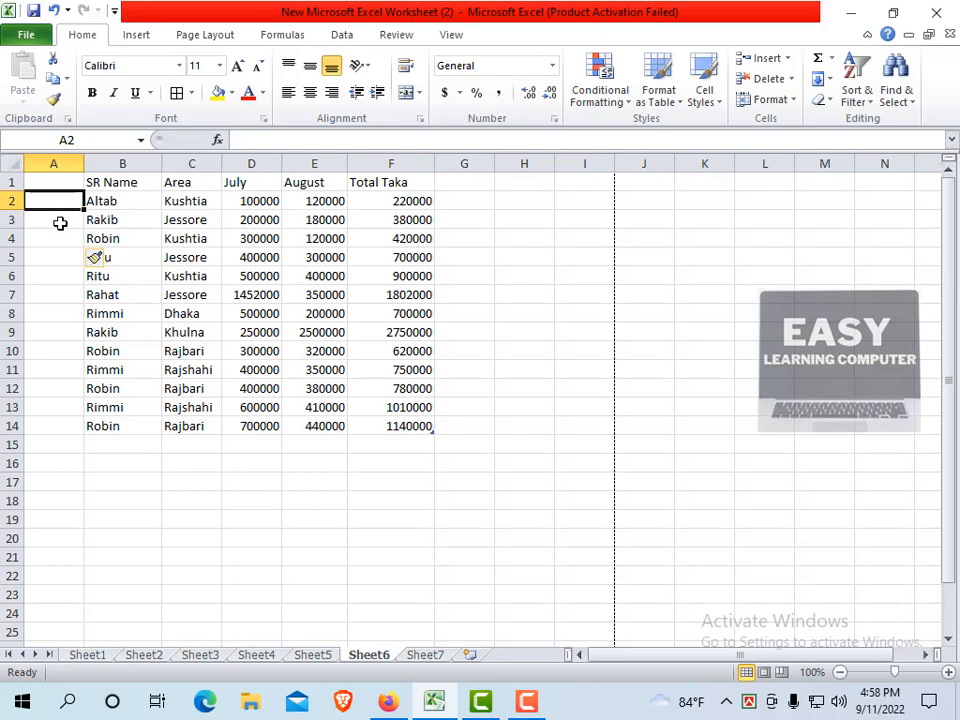
click(60, 181)
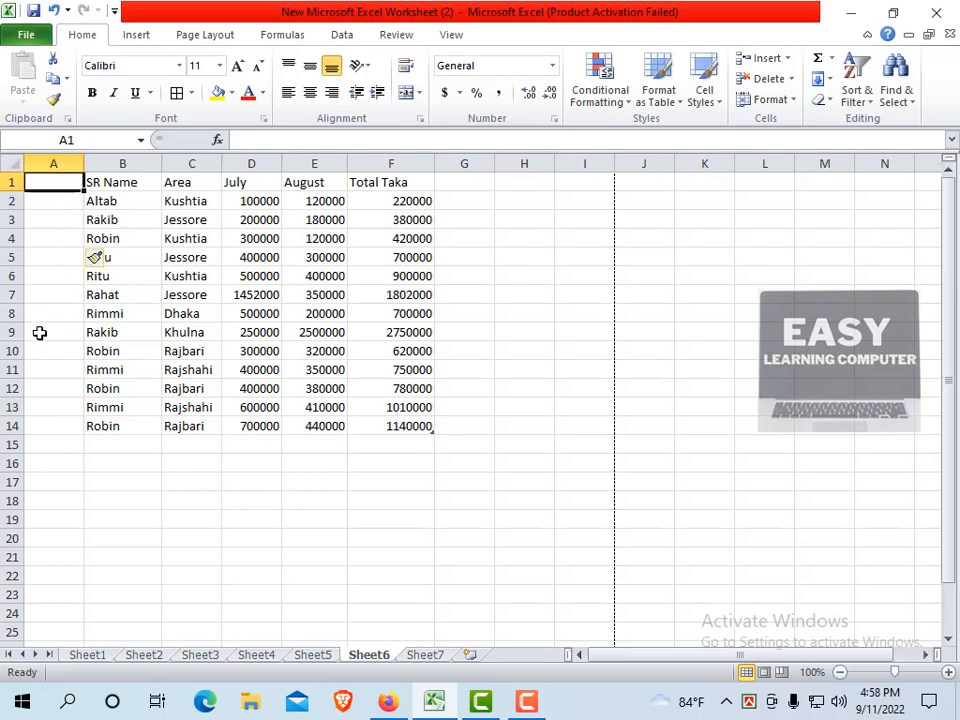
click(47, 205)
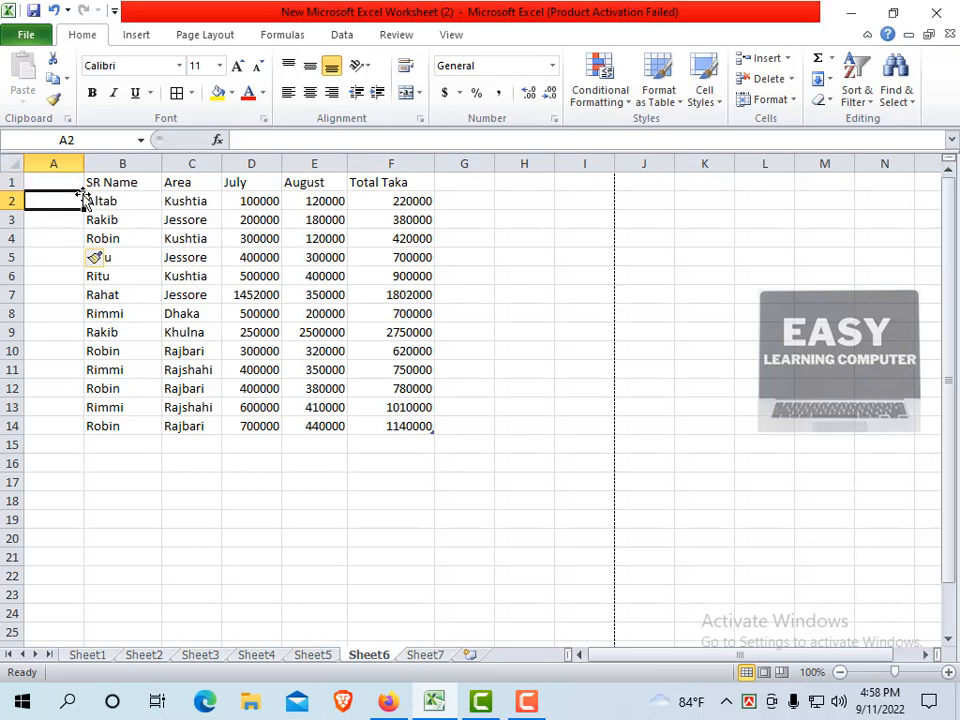
text(1)
key(Return)
text(2)
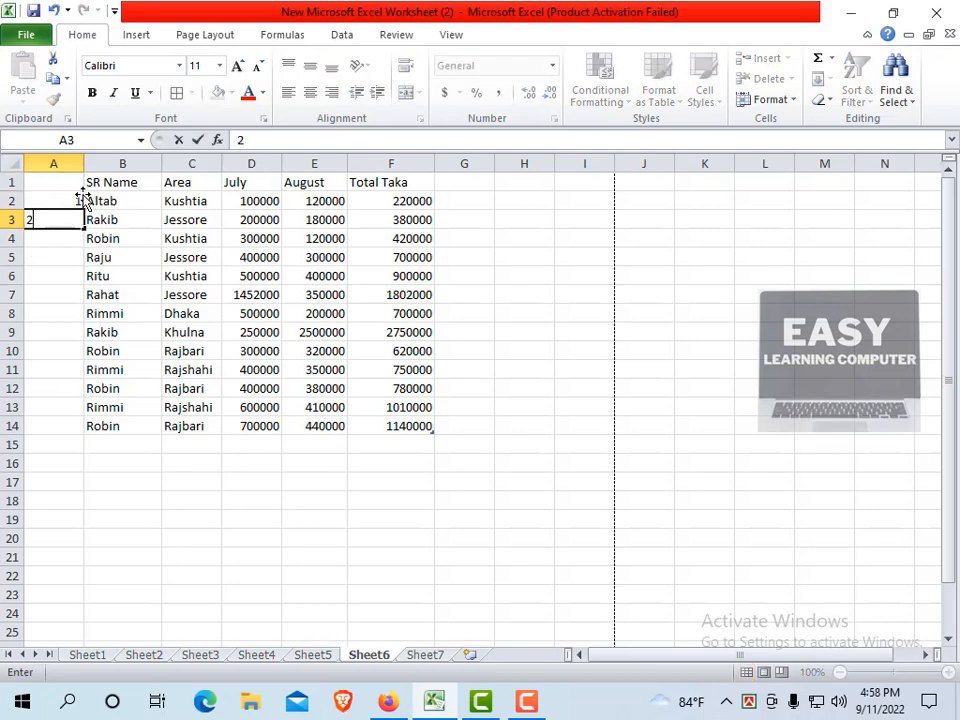
key(Return)
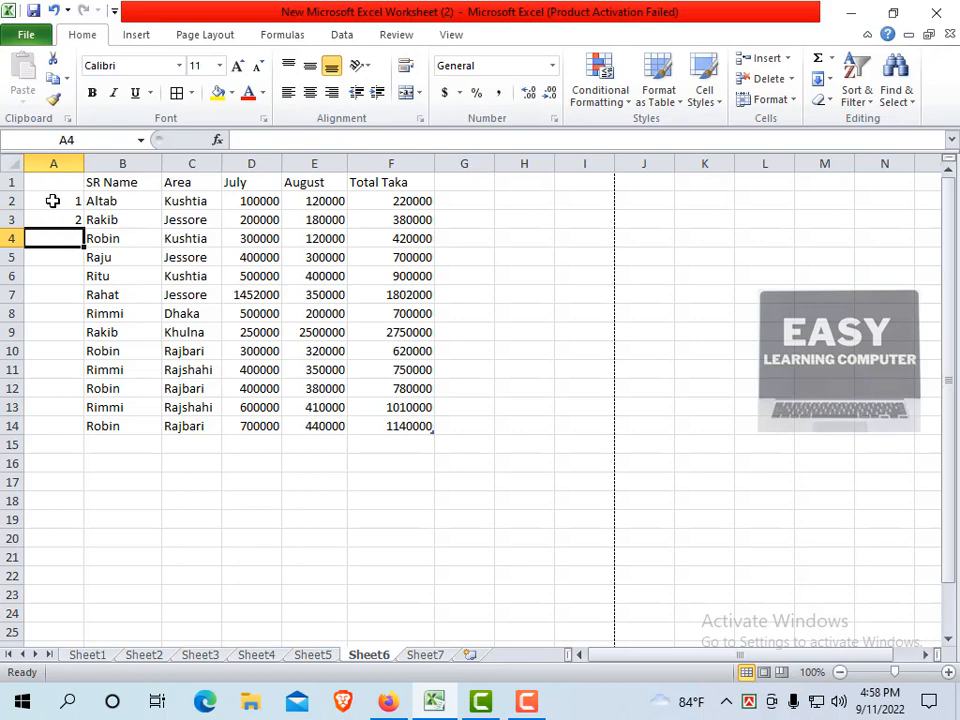
drag(56, 200, 57, 217)
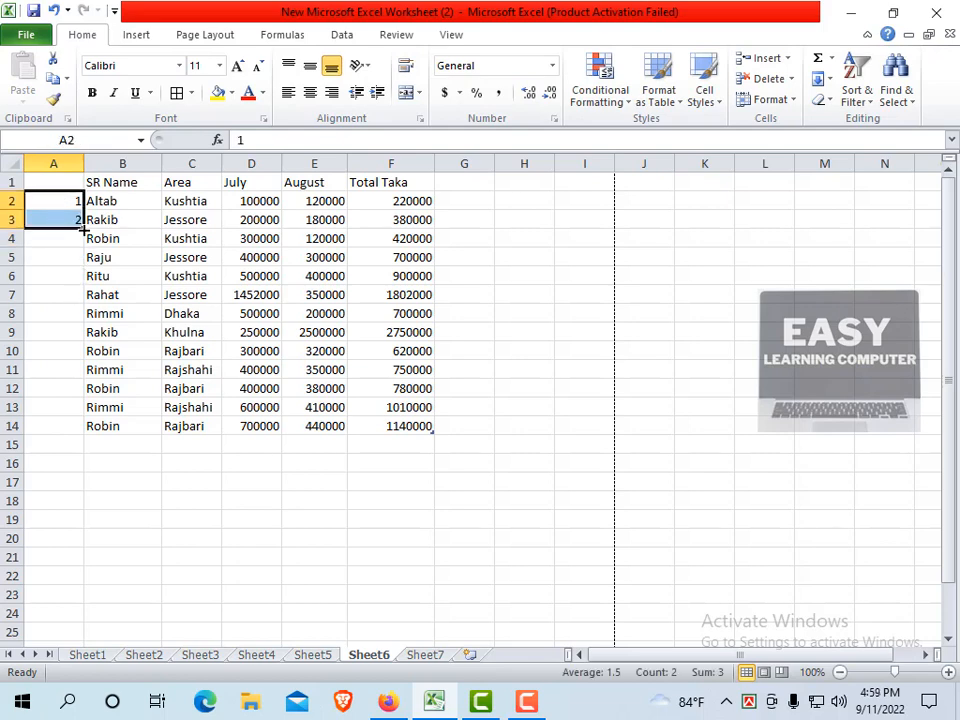
drag(84, 229, 66, 432)
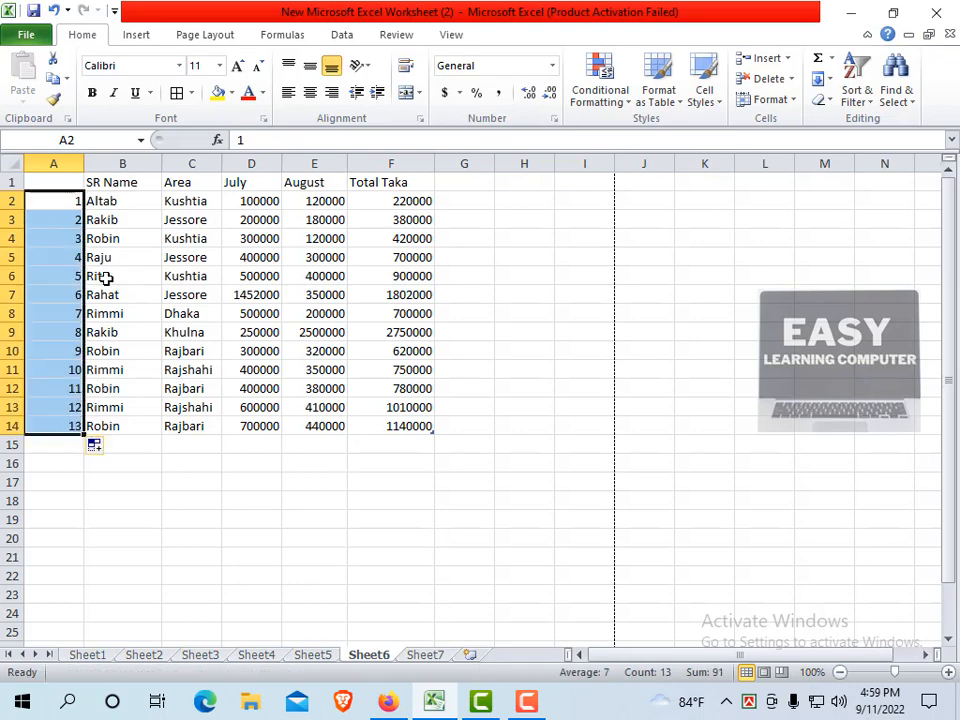
click(140, 256)
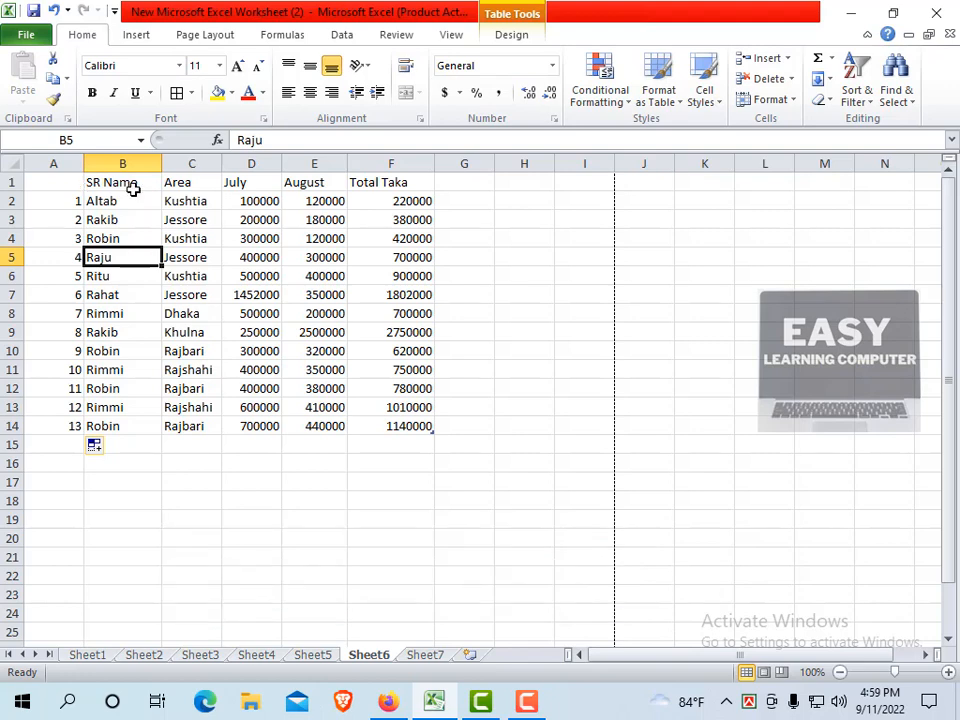
Step: Insert a new sheet row above the header row at A1
click(64, 184)
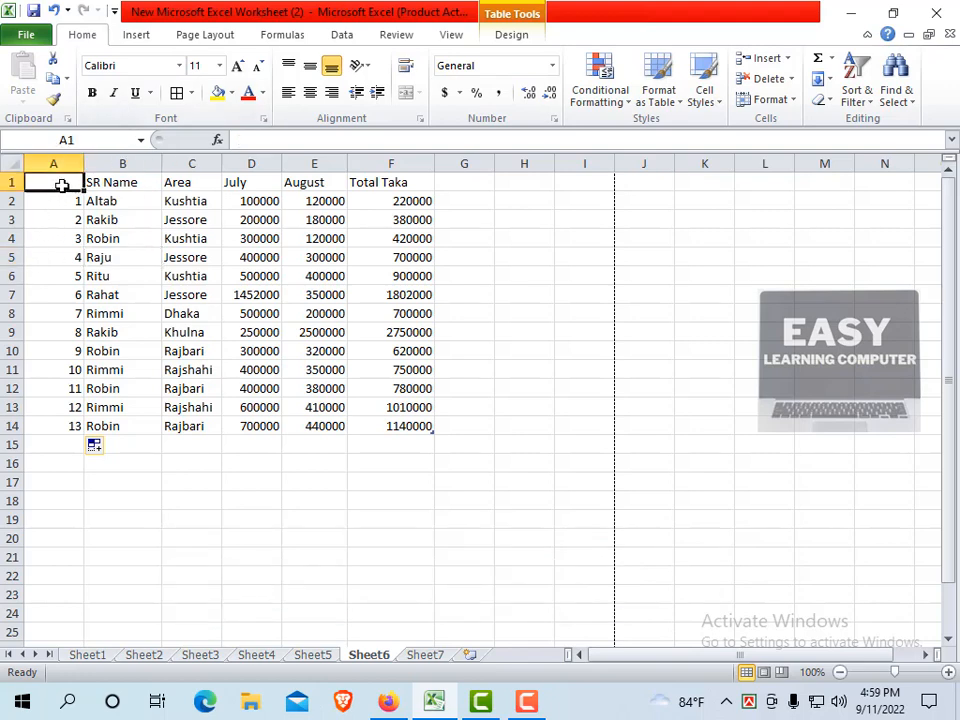
click(787, 58)
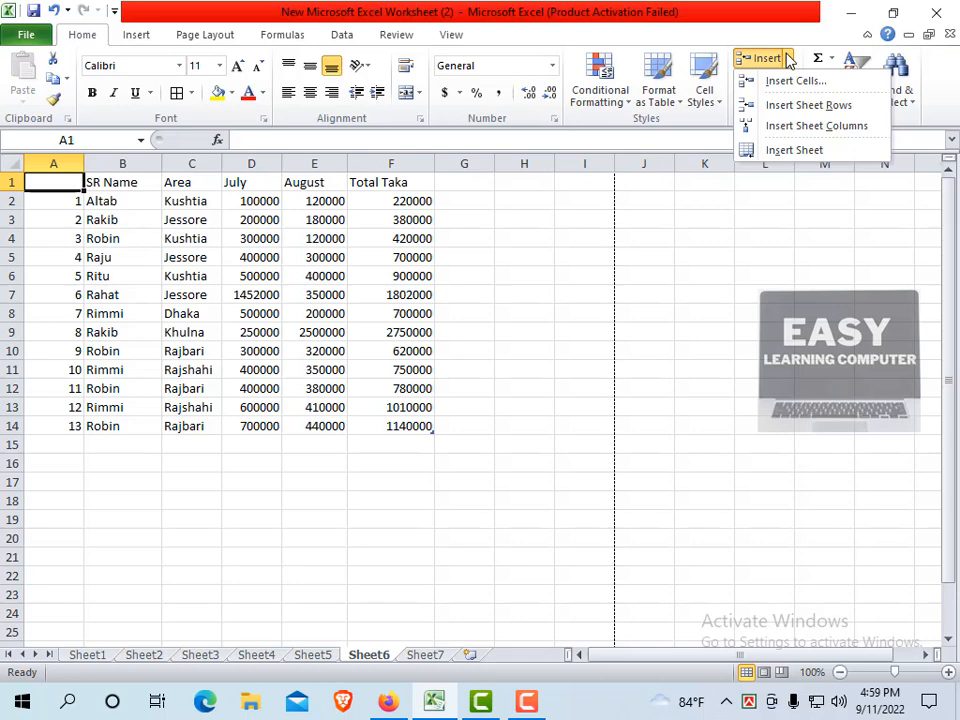
click(805, 105)
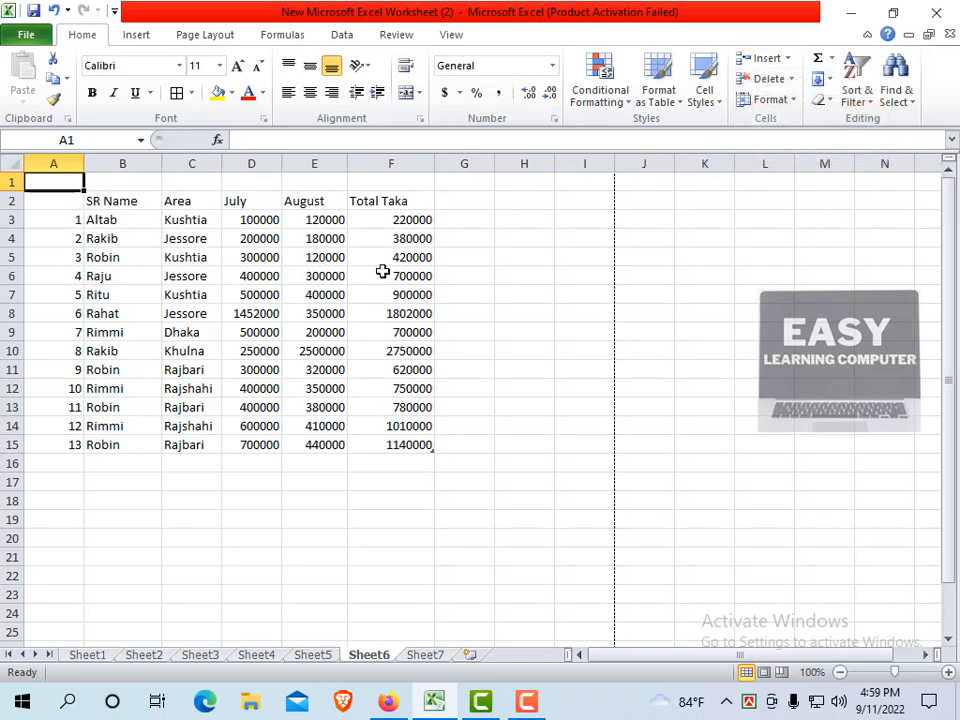
Step: Enter the column letters a, b, c, d, e and f across cells A1 to F1 above the table headers
click(135, 253)
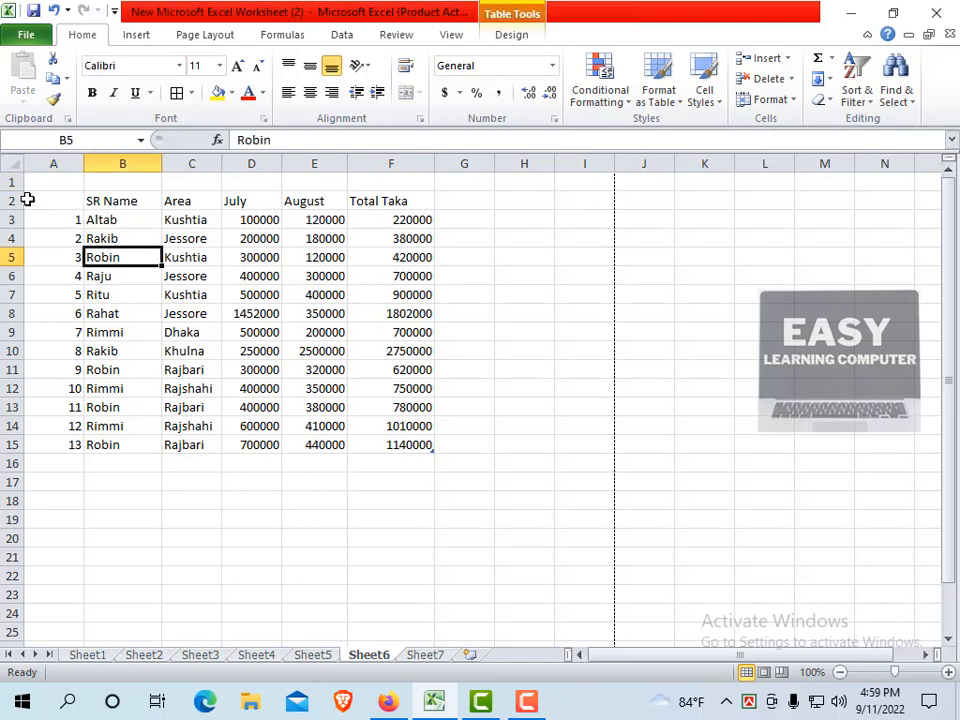
click(68, 186)
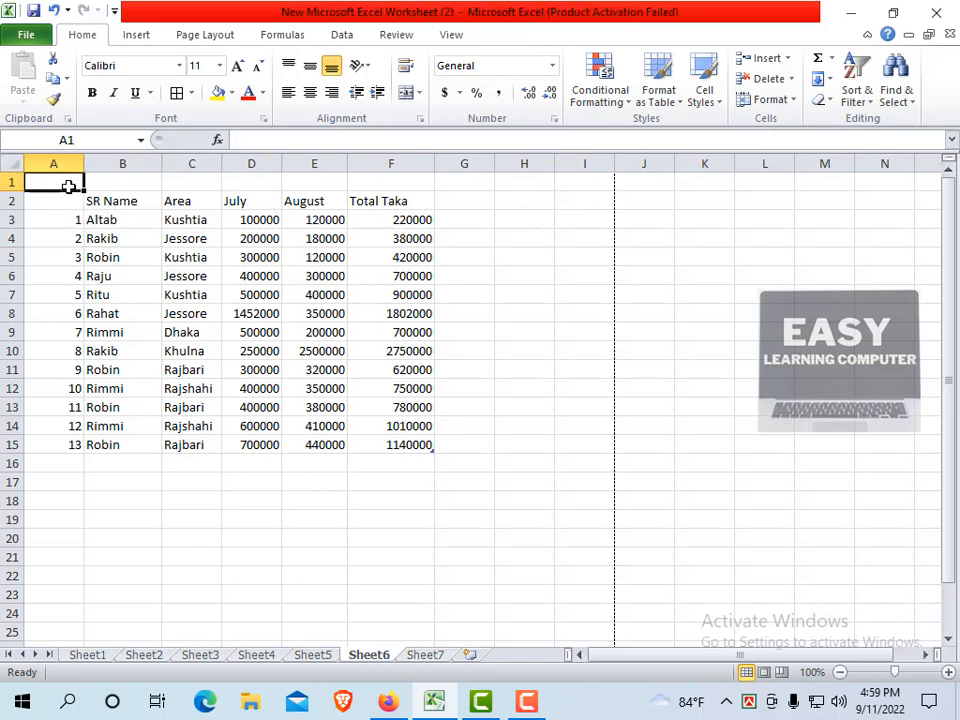
text(a)
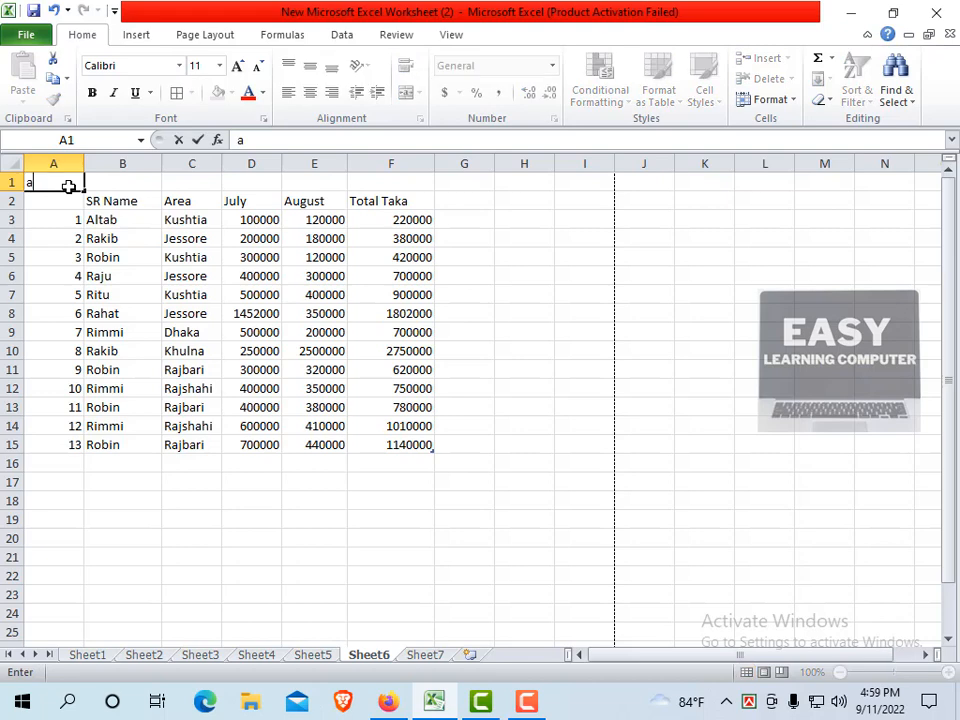
key(Tab)
text(b)
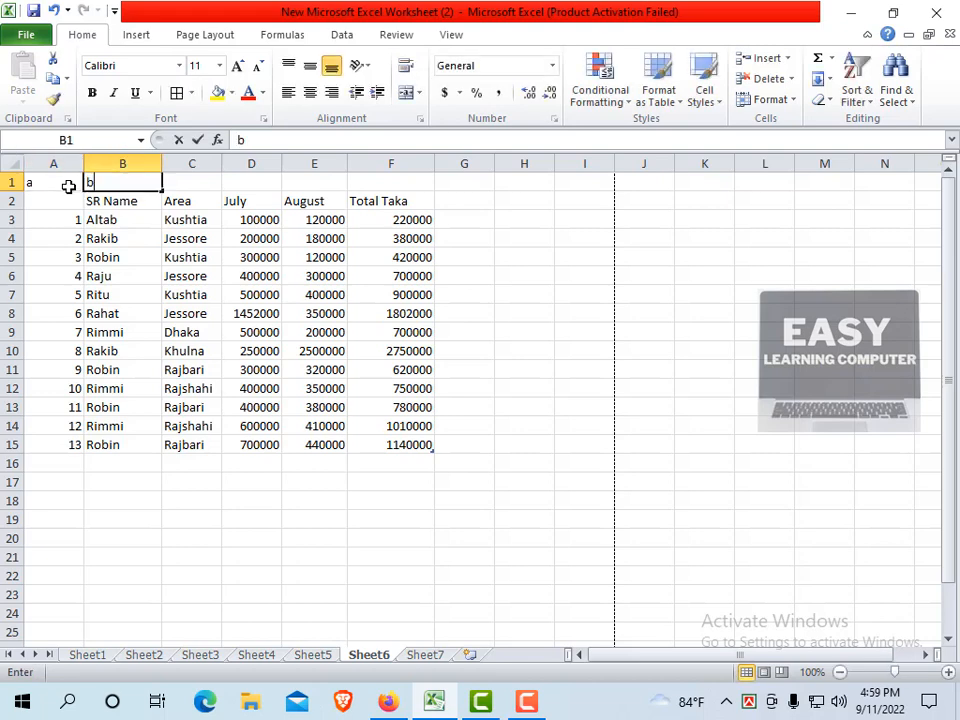
key(Tab)
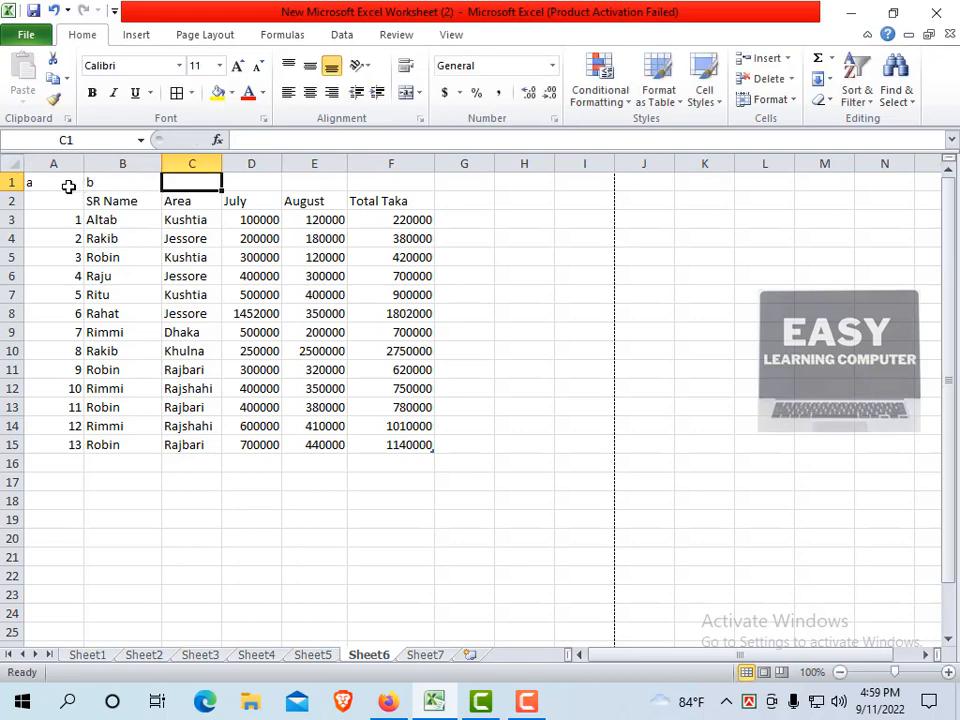
text(c)
key(Tab)
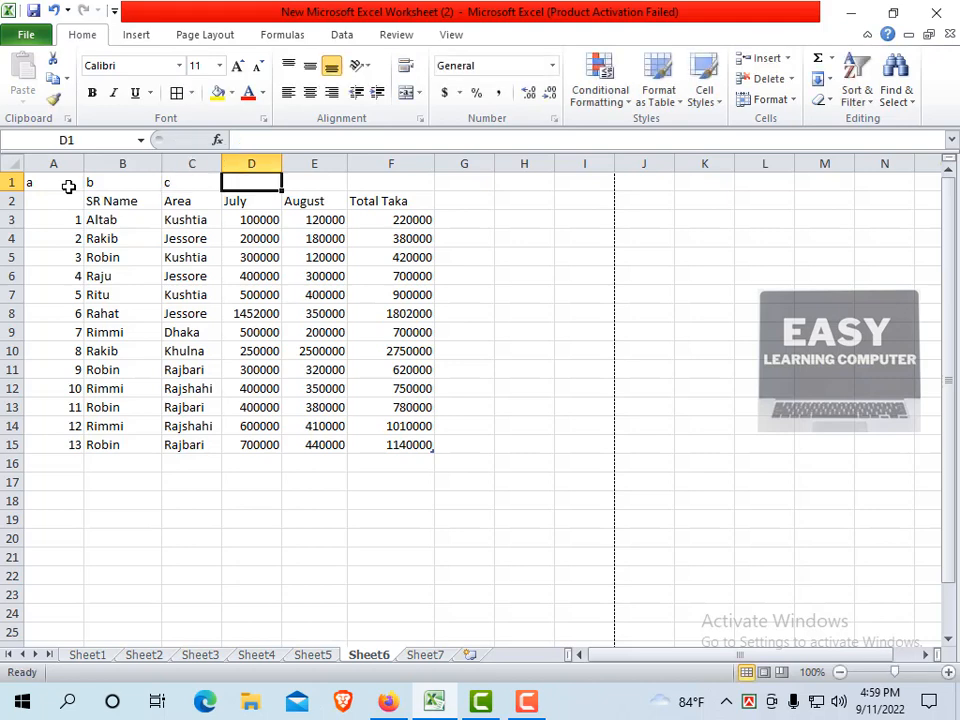
text(d)
key(Tab)
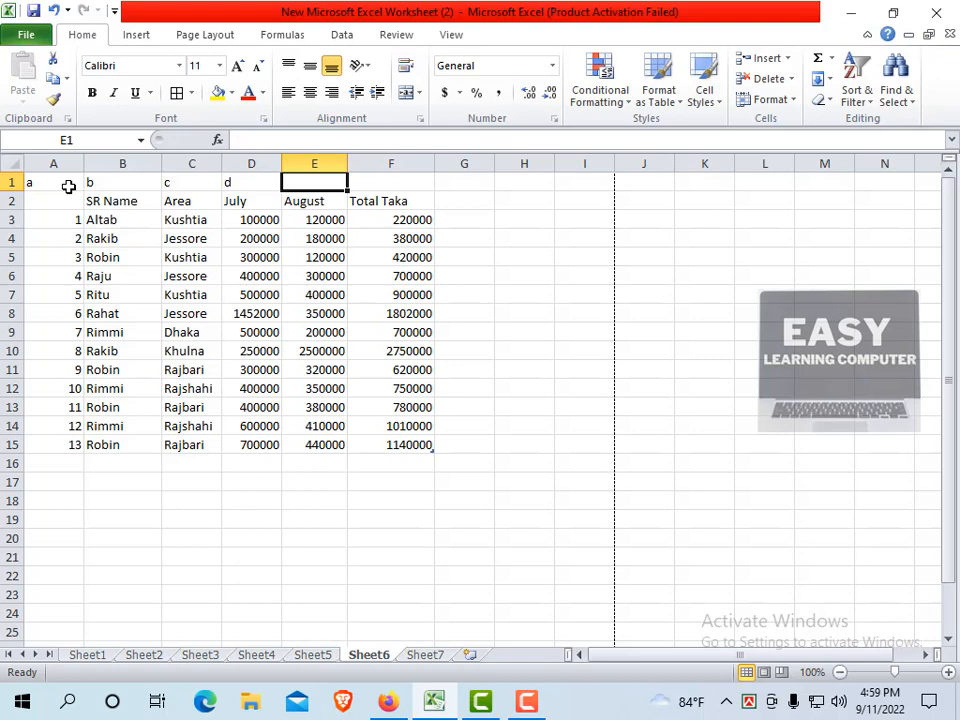
text(e)
key(Tab)
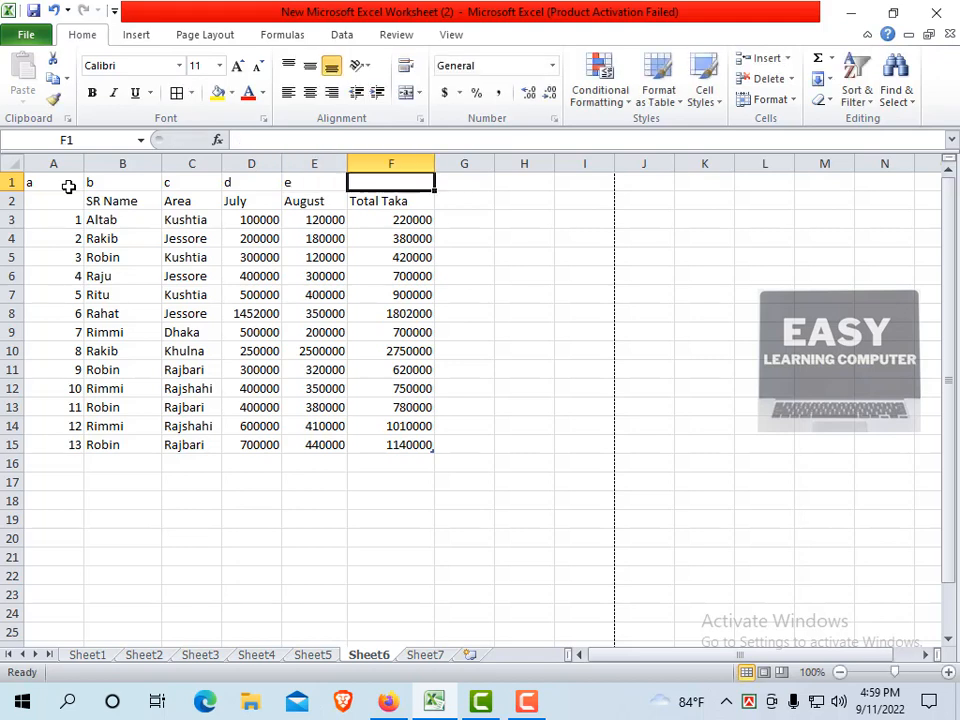
text(f)
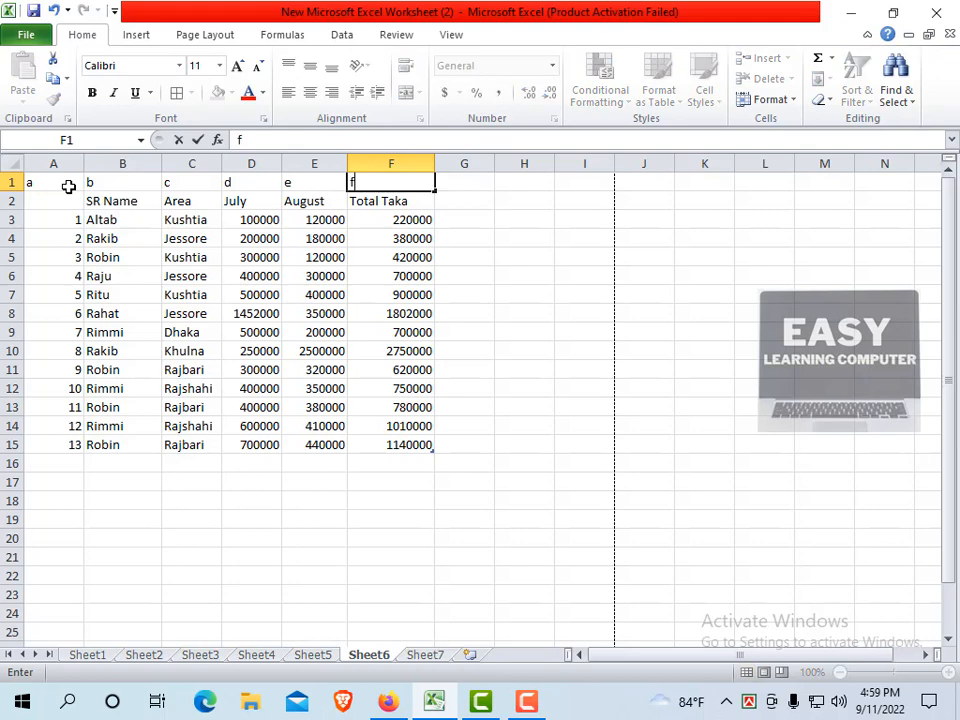
click(466, 290)
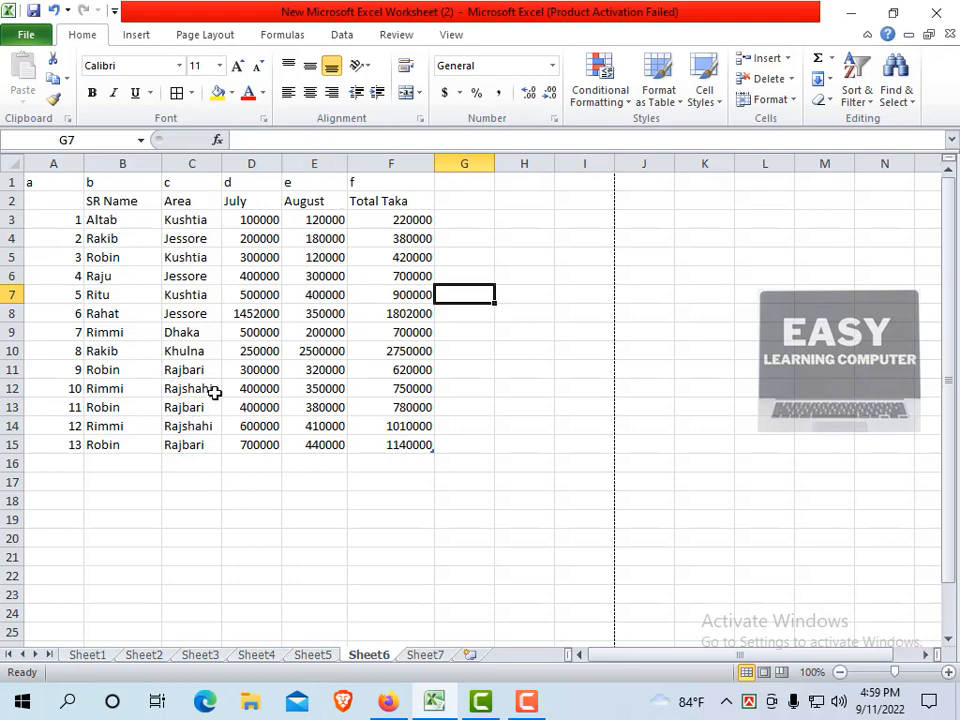
Step: Center the contents of range A1:F15 and apply all borders to it
drag(39, 178, 420, 442)
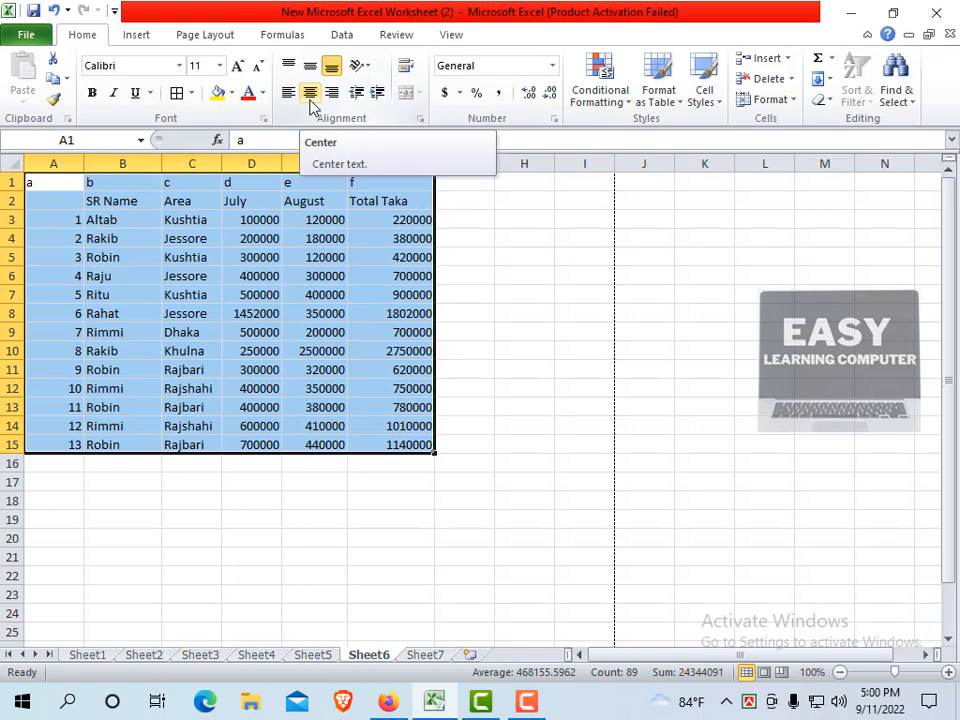
click(310, 100)
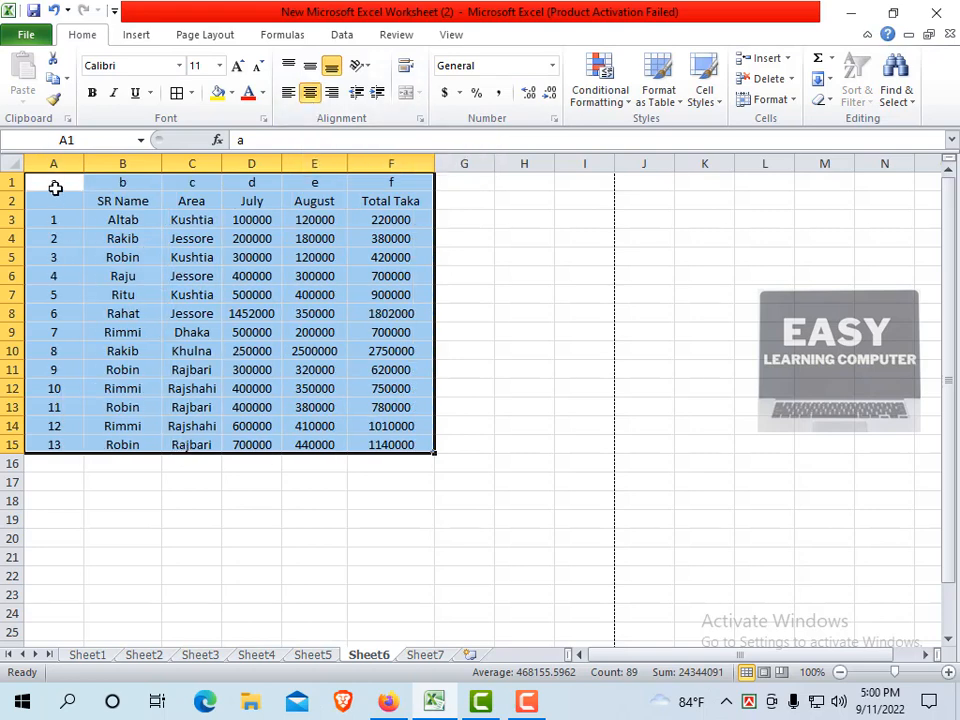
click(193, 93)
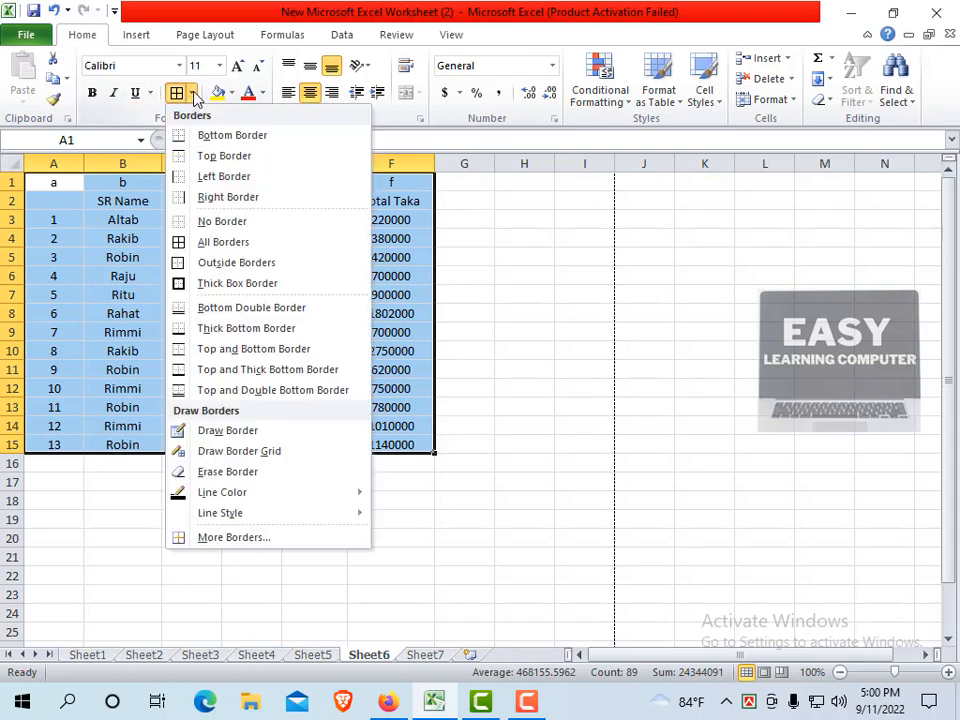
click(215, 242)
Step: Check the print preview of the bordered, lettered and numbered table, and return to the worksheet
click(28, 36)
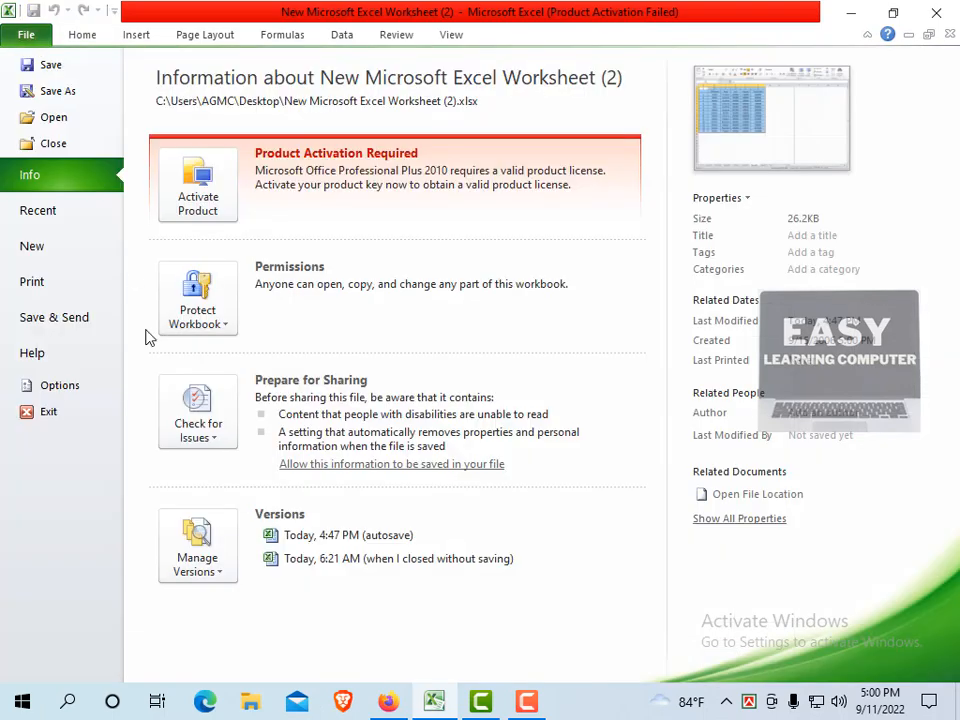
click(40, 282)
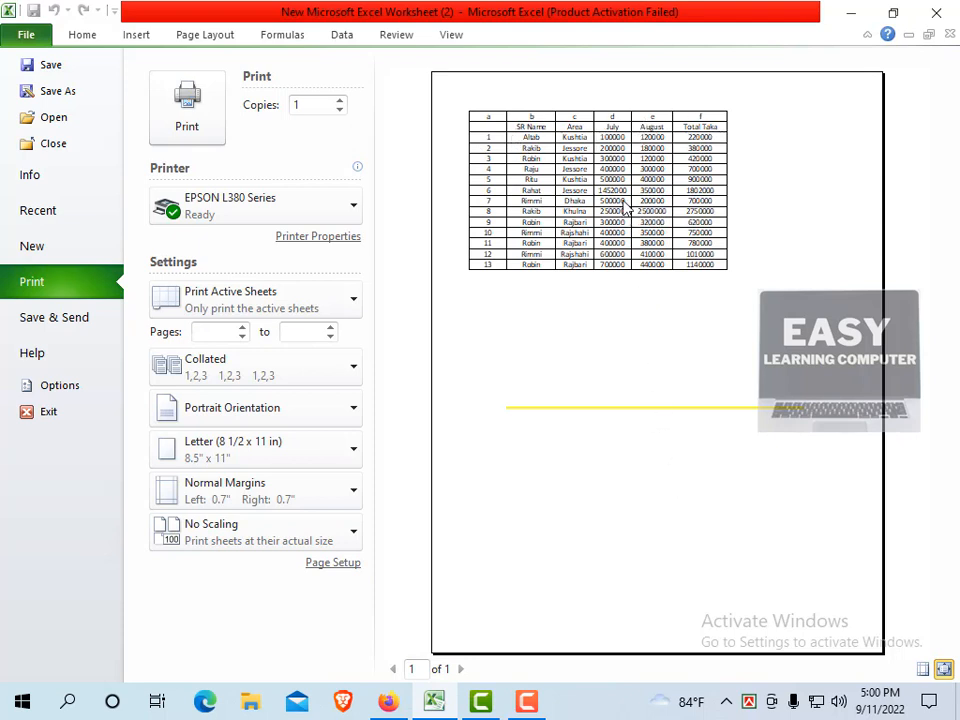
click(136, 34)
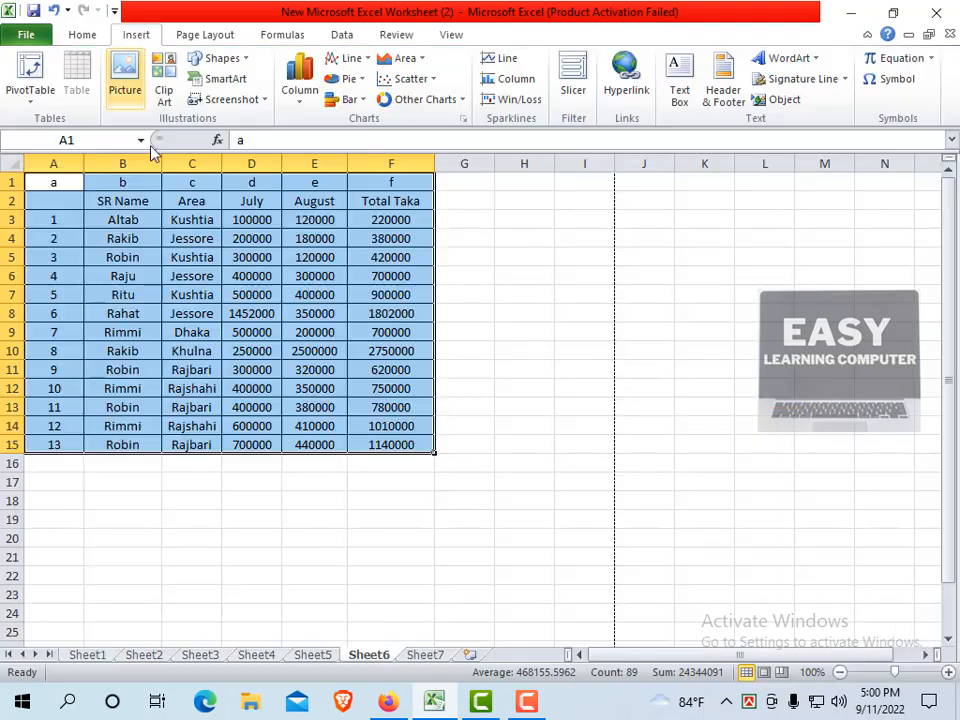
click(379, 414)
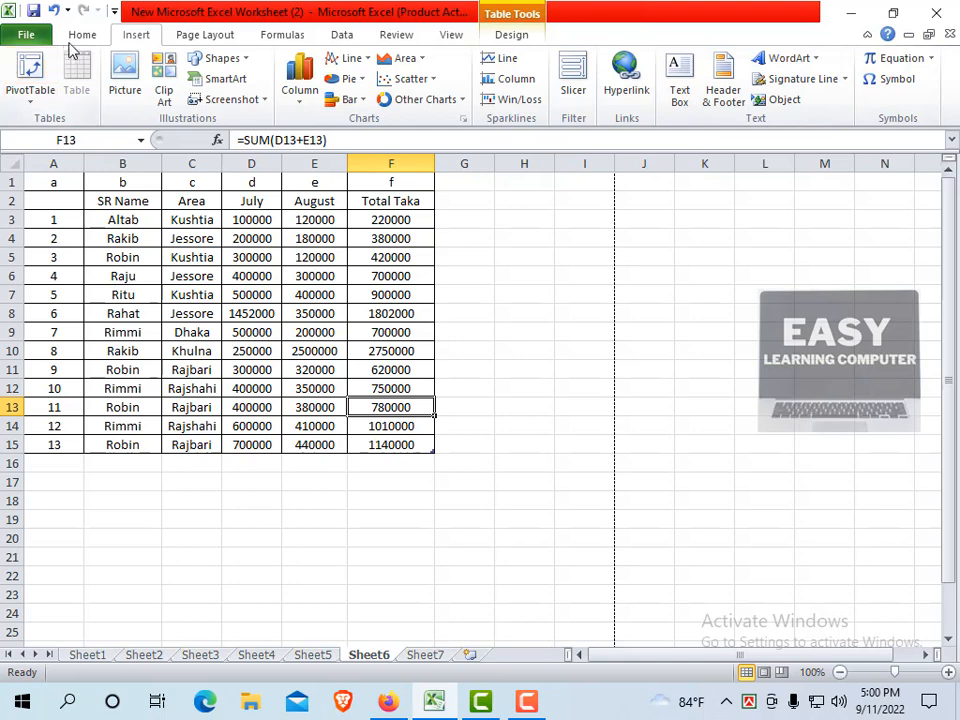
Step: Delete the sheet column that holds the manually entered row numbers
click(68, 36)
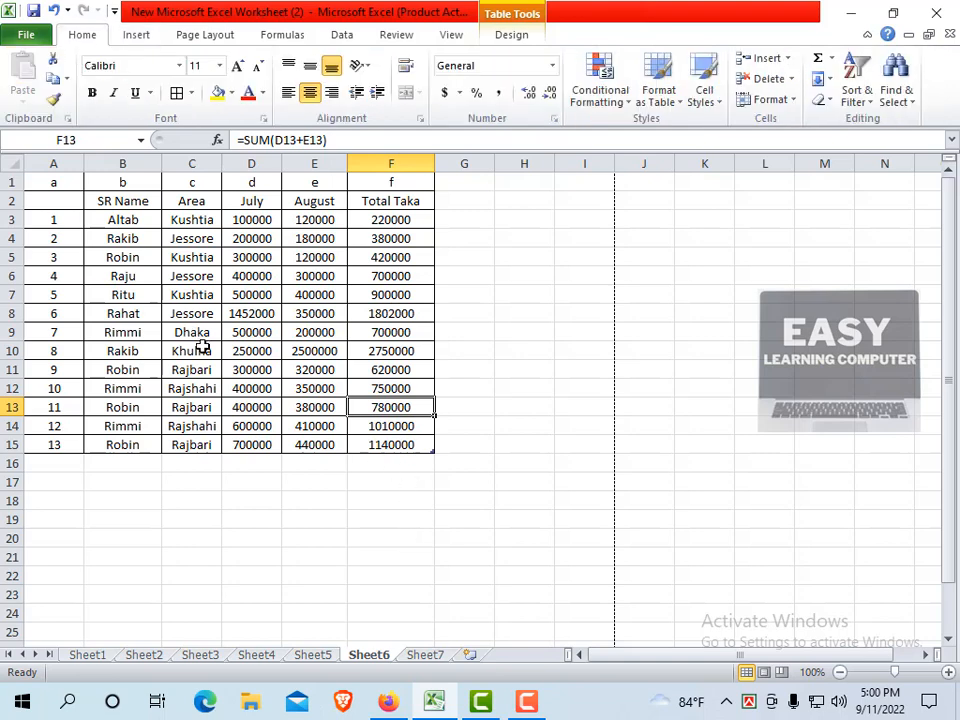
click(63, 279)
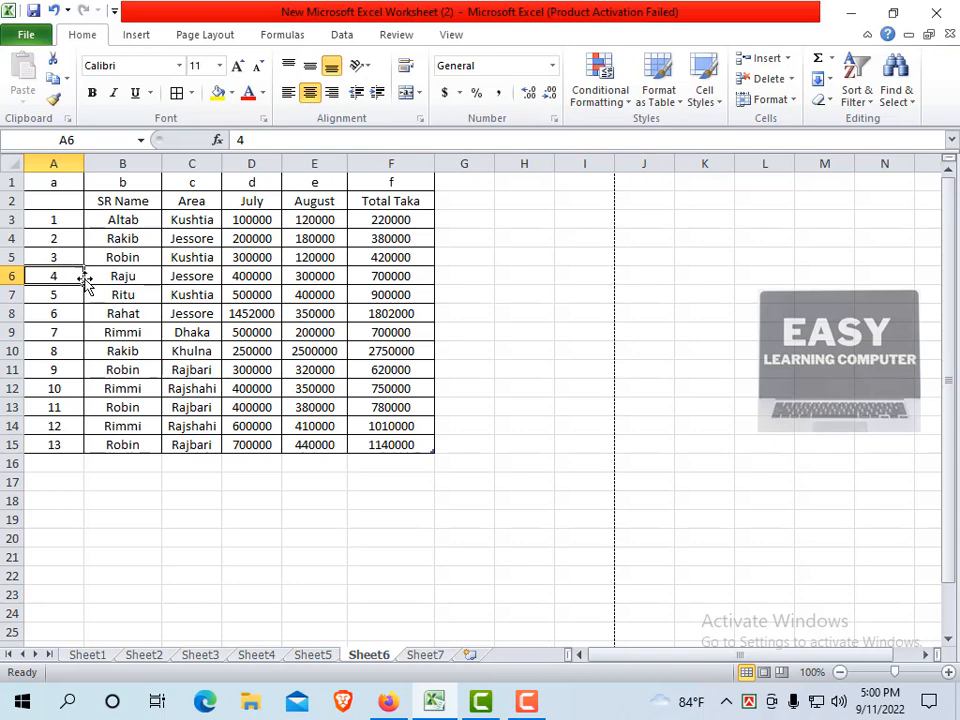
click(790, 80)
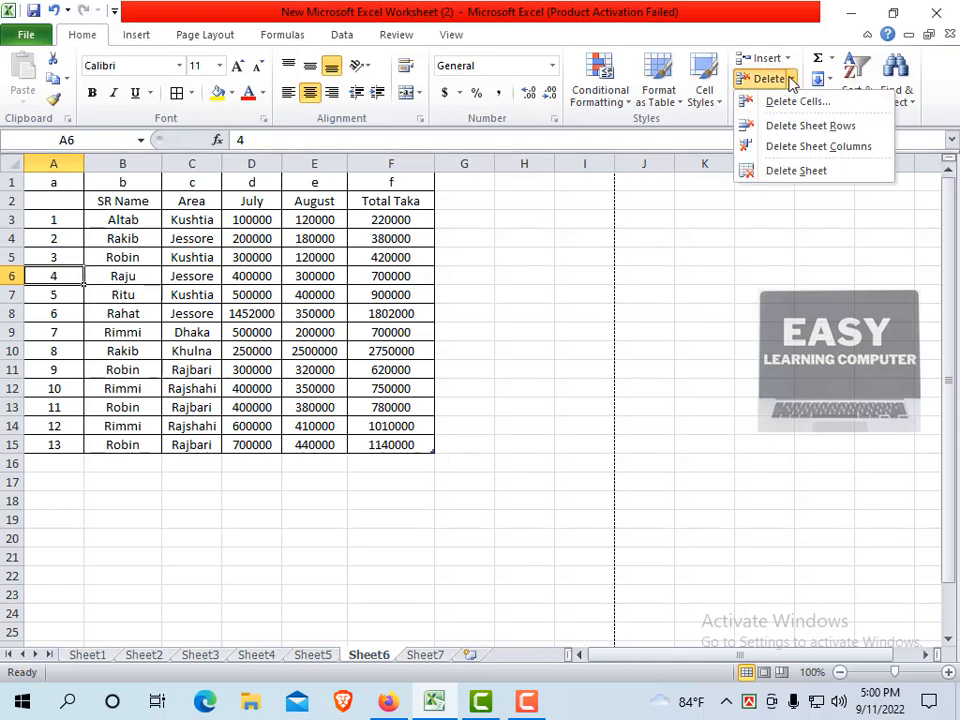
click(800, 147)
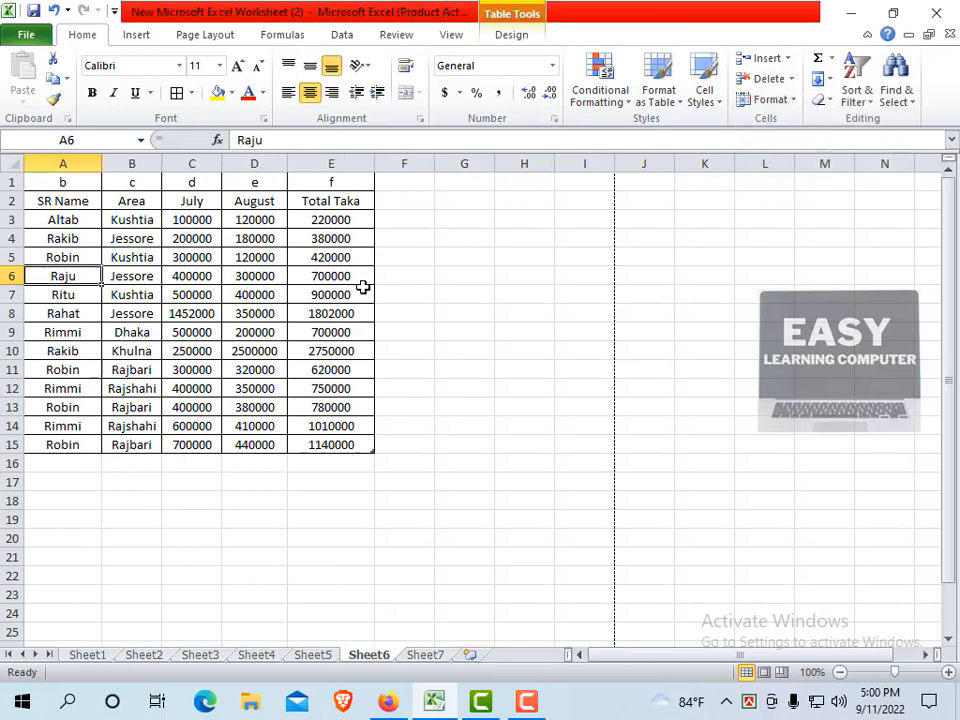
Step: Try to delete cell A1 containing the letter b above the SR Name header
click(88, 182)
click(783, 80)
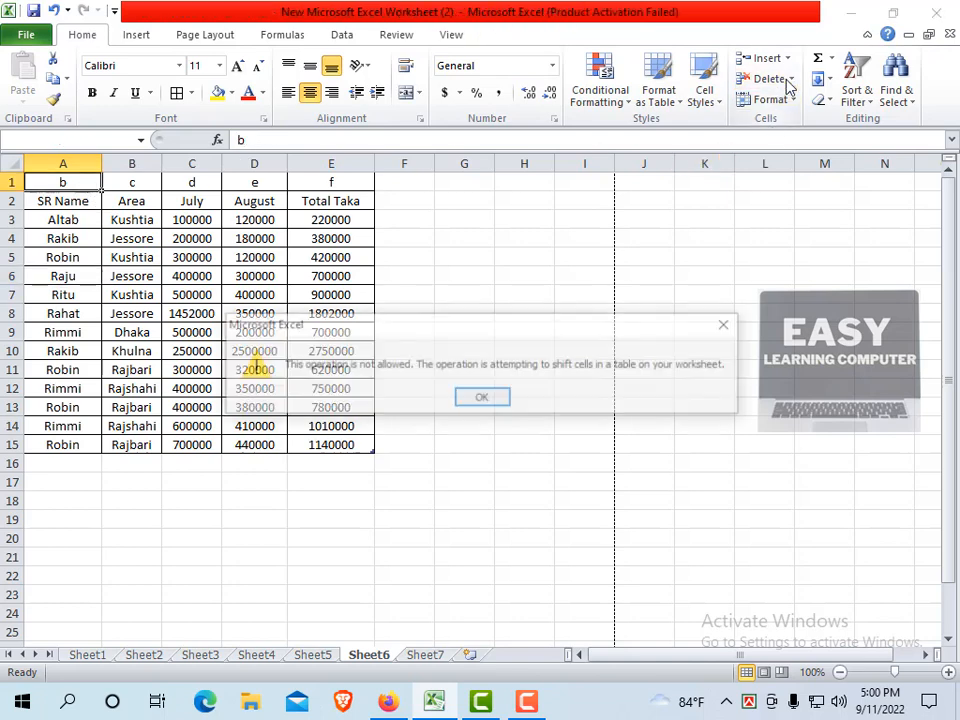
click(729, 324)
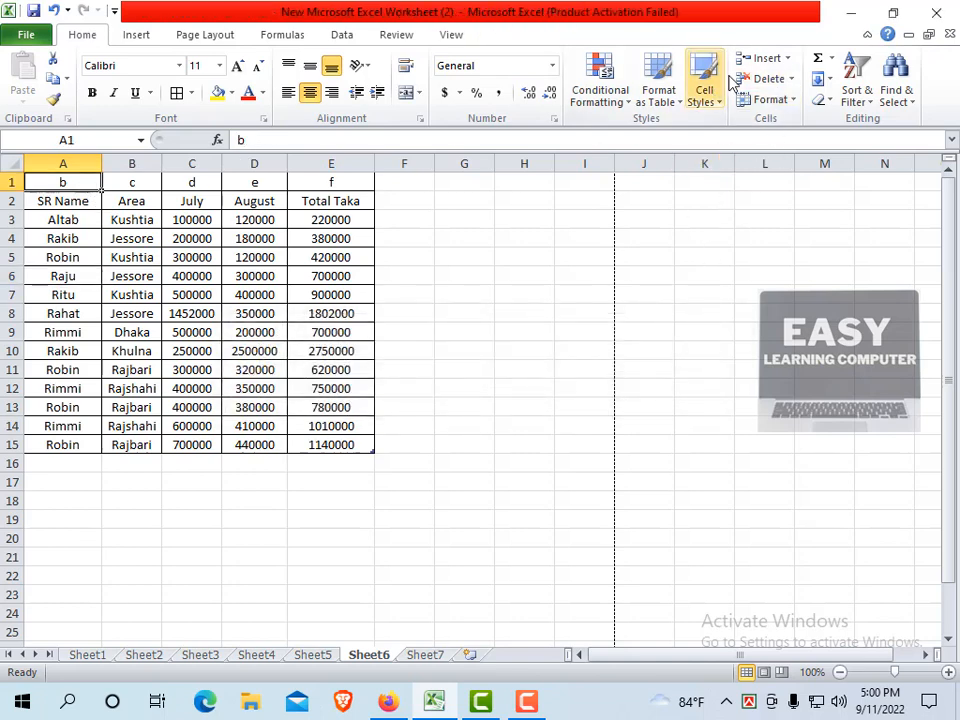
click(769, 80)
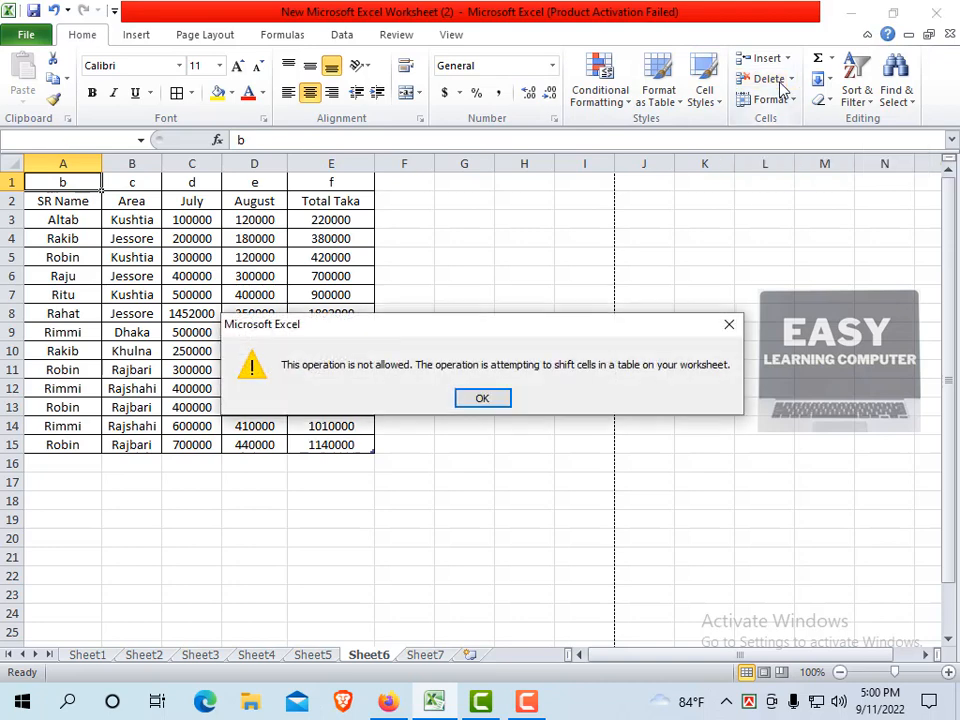
click(729, 324)
click(167, 314)
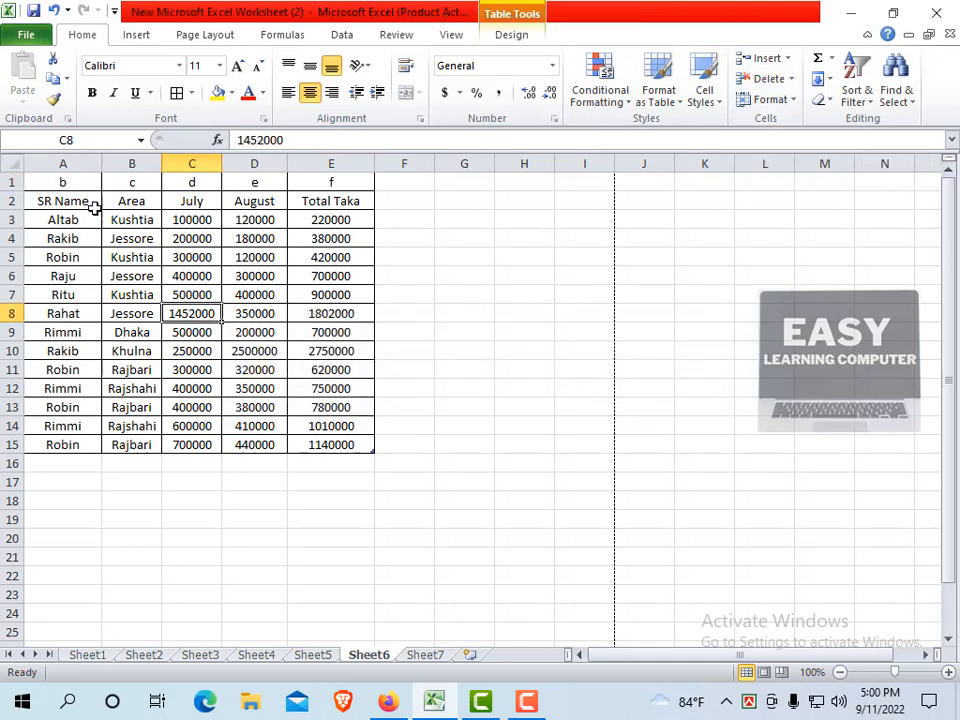
Step: Delete the sheet row that holds the column letters above the table headers
click(88, 183)
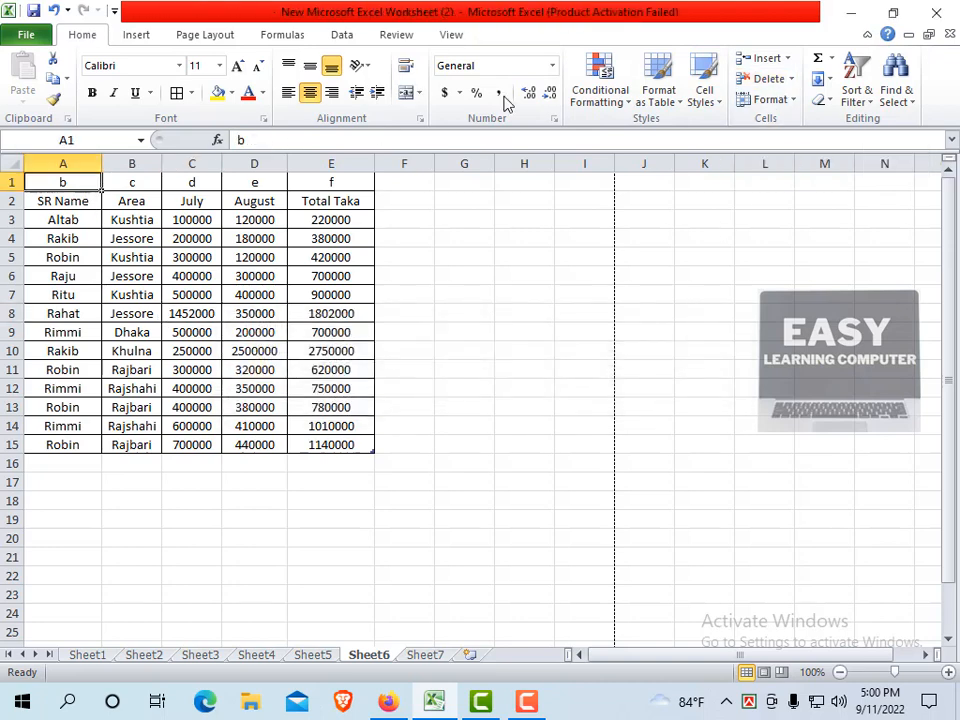
click(793, 80)
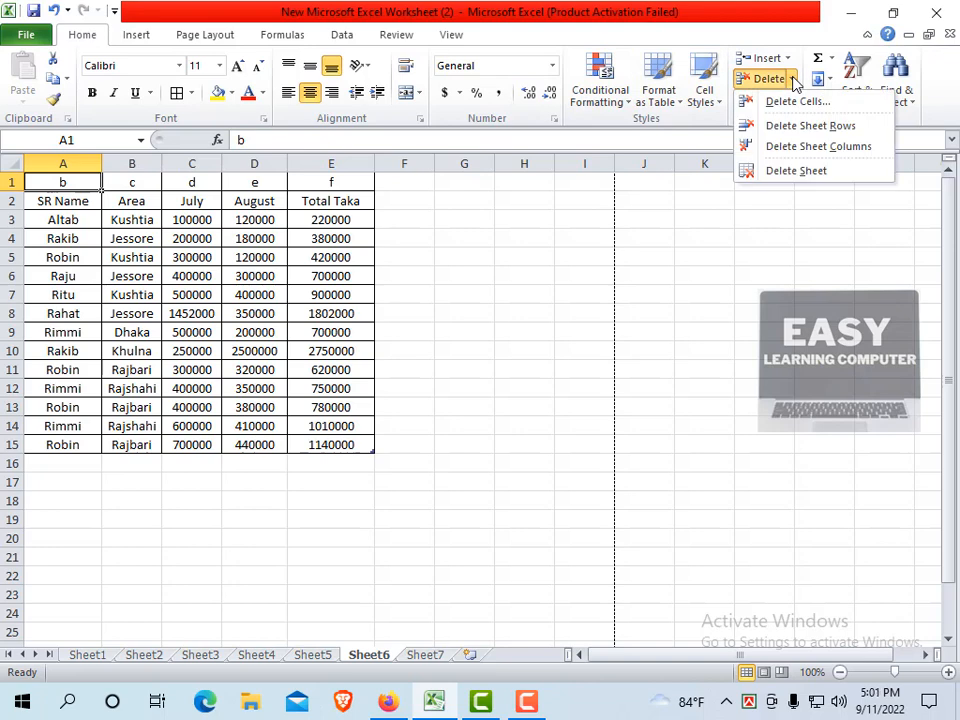
click(800, 127)
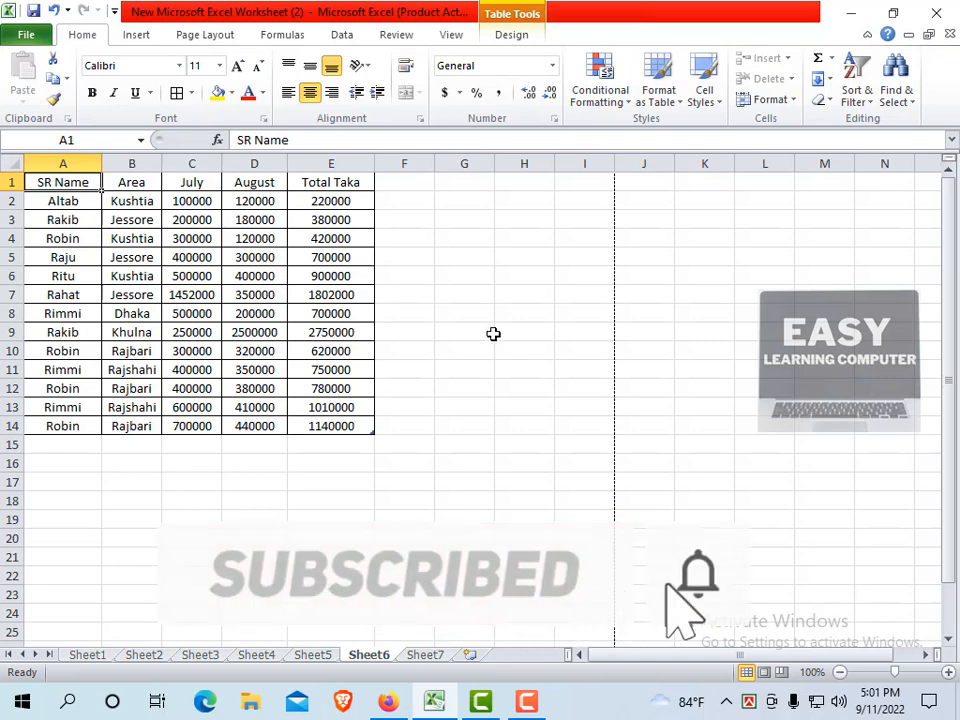
click(480, 297)
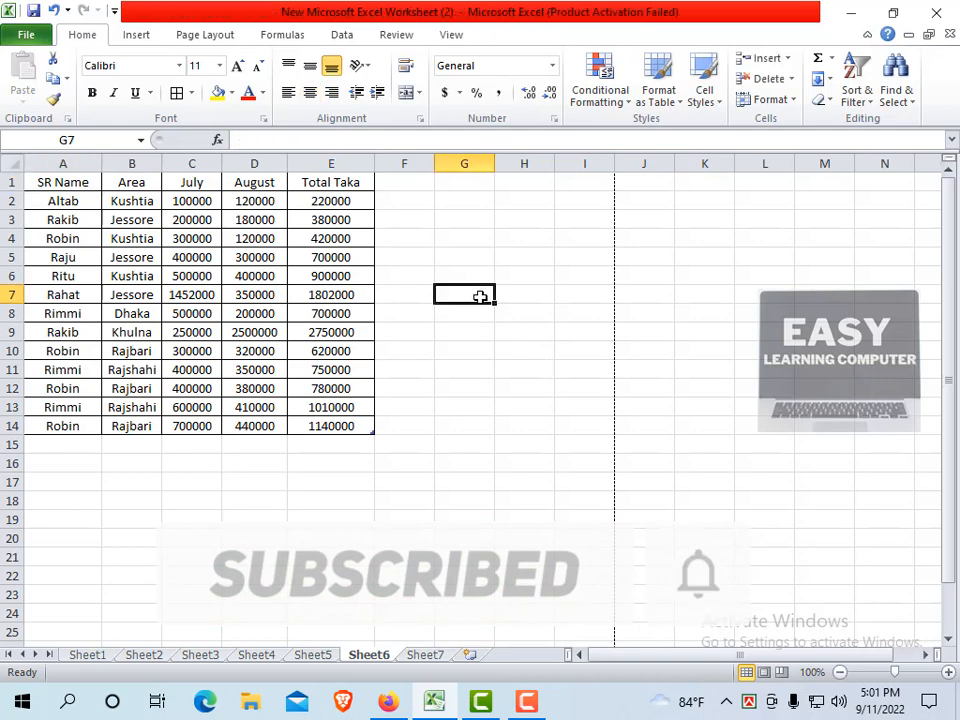